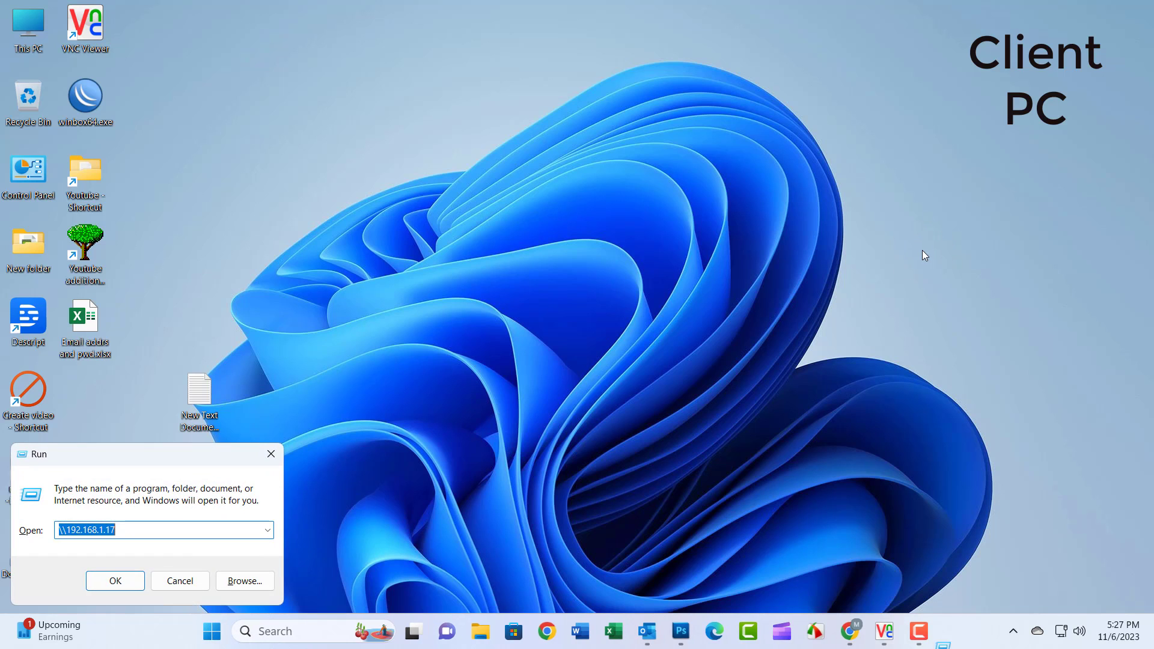
Step: Try connecting to the shared EPSON L130 Series on \\192.168.1.17; it fails with error 0x00000520
{"action": "left_click", "coordinate": [191, 526]}
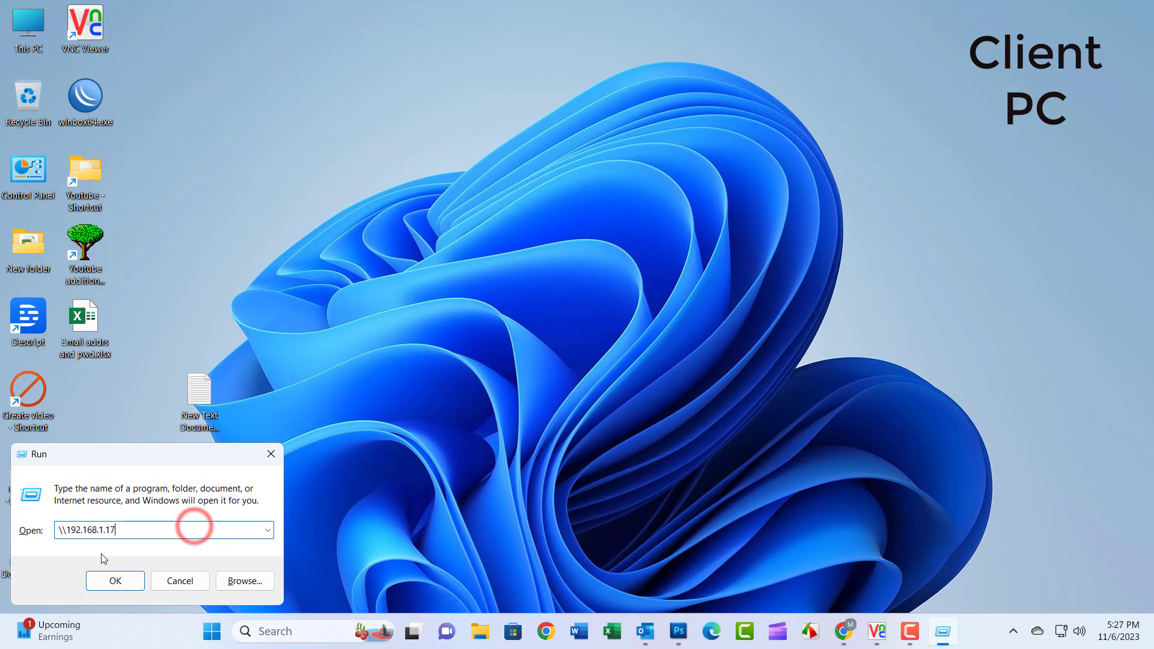
{"action": "left_click", "coordinate": [117, 581]}
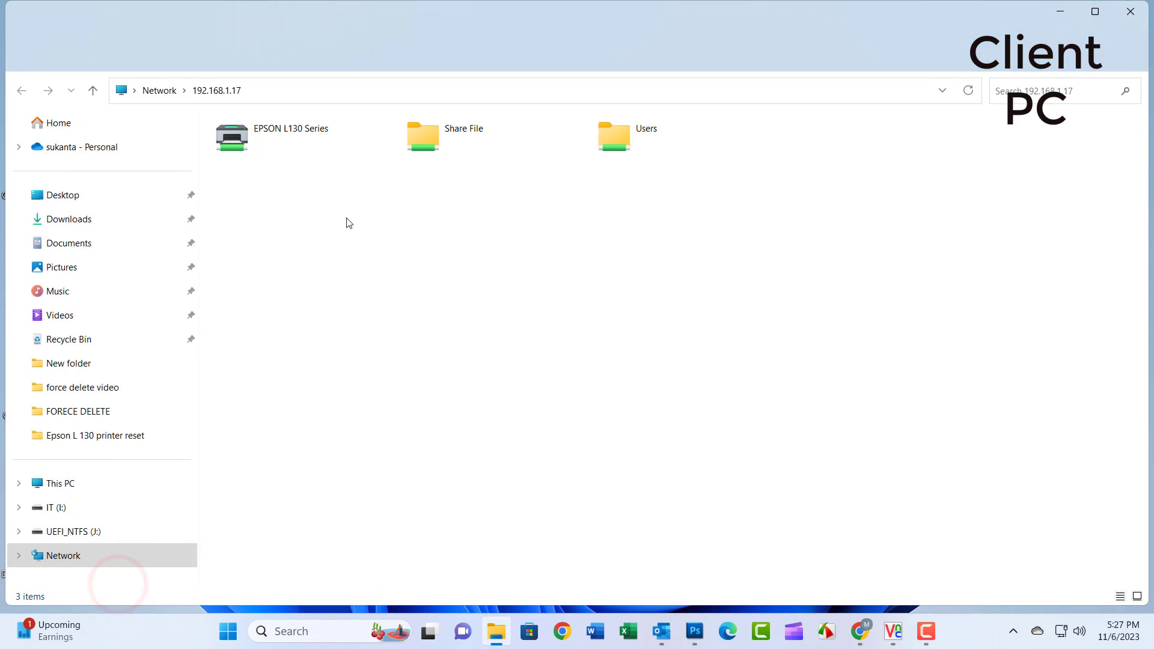
{"action": "right_click", "coordinate": [262, 128]}
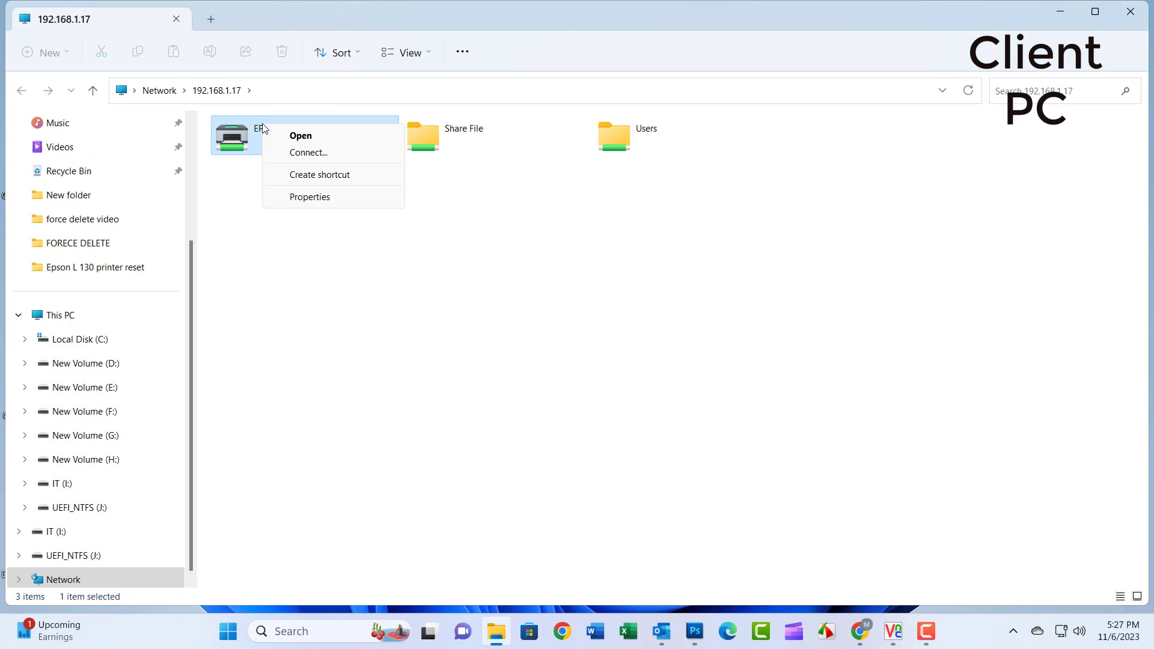
{"action": "left_click", "coordinate": [296, 154]}
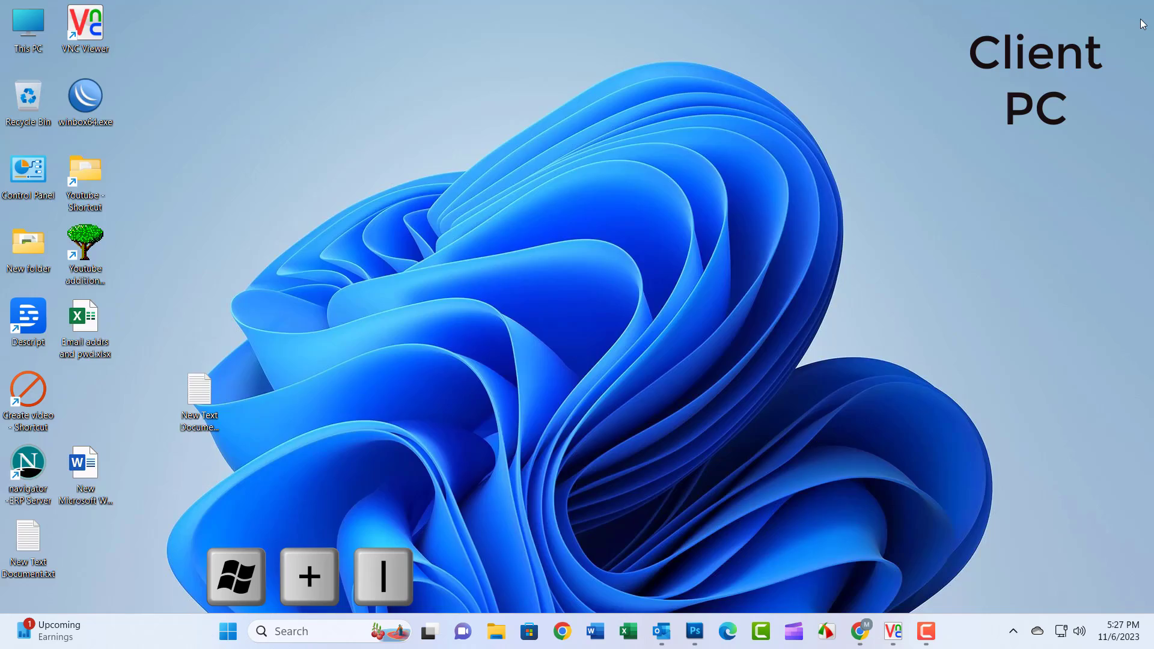
Step: Change the Ethernet connection Network 2's profile from Private to Public network
{"action": "key", "text": "super+i"}
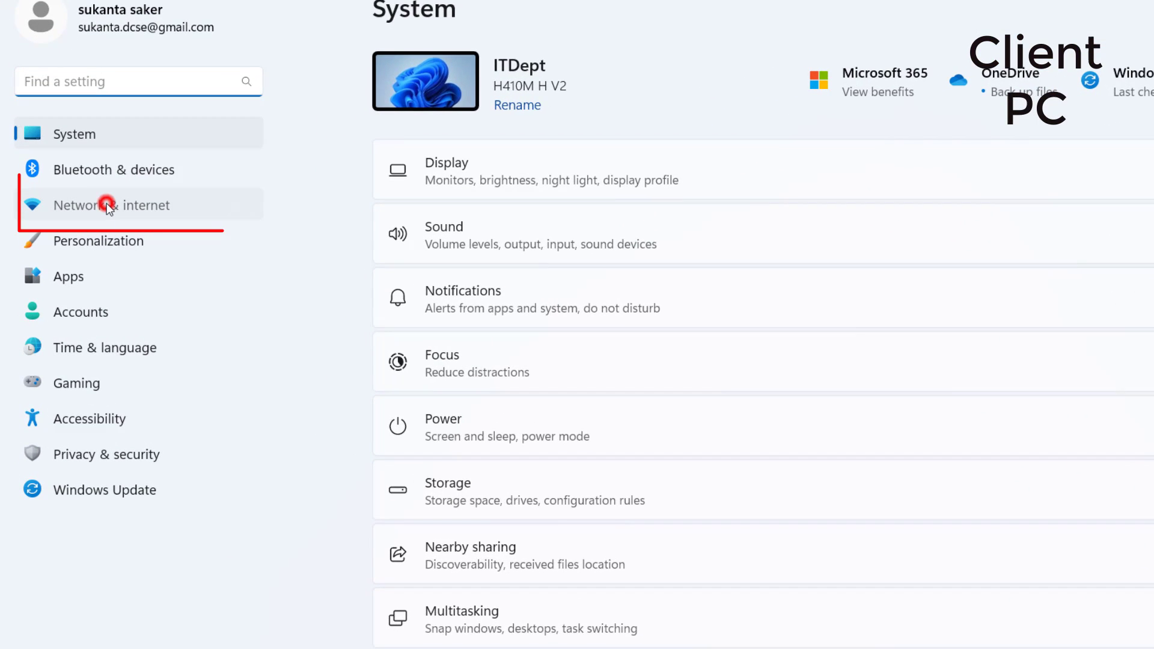
{"action": "left_click", "coordinate": [108, 205]}
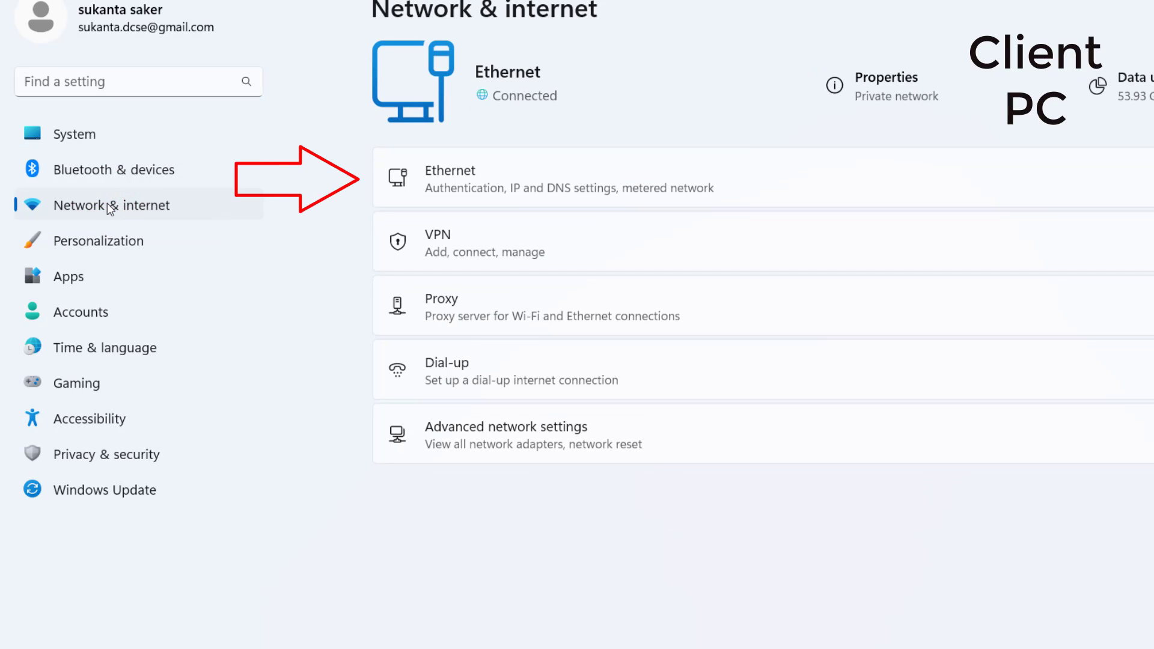
{"action": "left_click", "coordinate": [452, 188]}
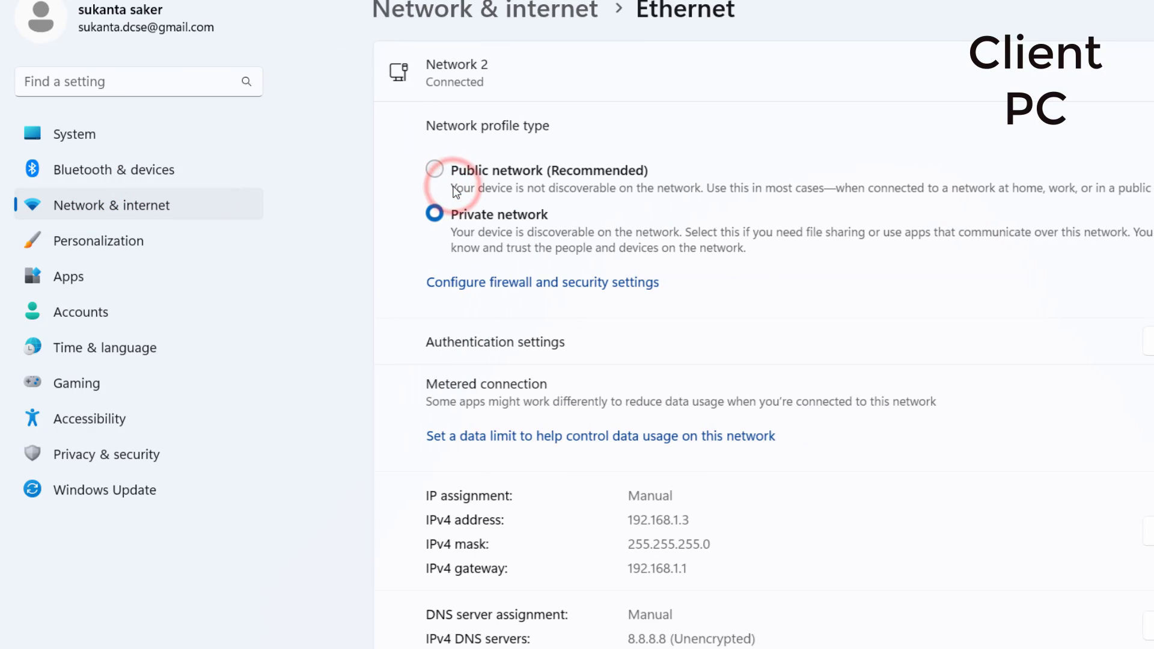
{"action": "left_click", "coordinate": [435, 170]}
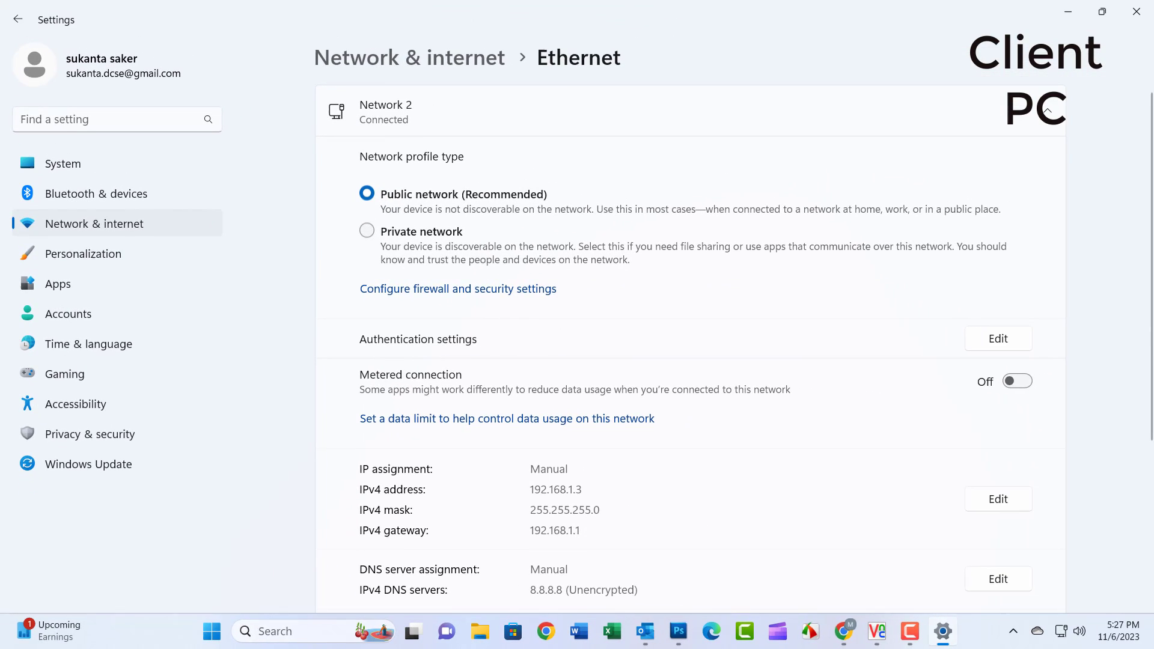
{"action": "scroll", "coordinate": [726, 264], "scroll_direction": "down", "scroll_amount": 4}
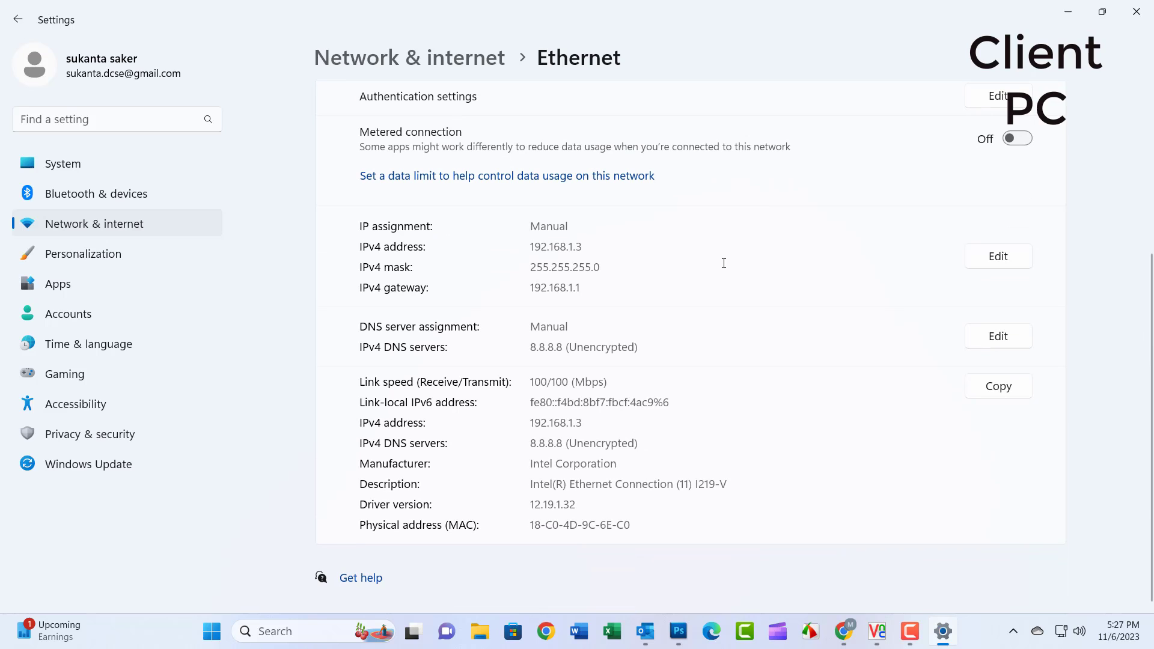
Step: Close Settings and open Troubleshoot settings by searching 'TROU'
{"action": "left_click", "coordinate": [1136, 12]}
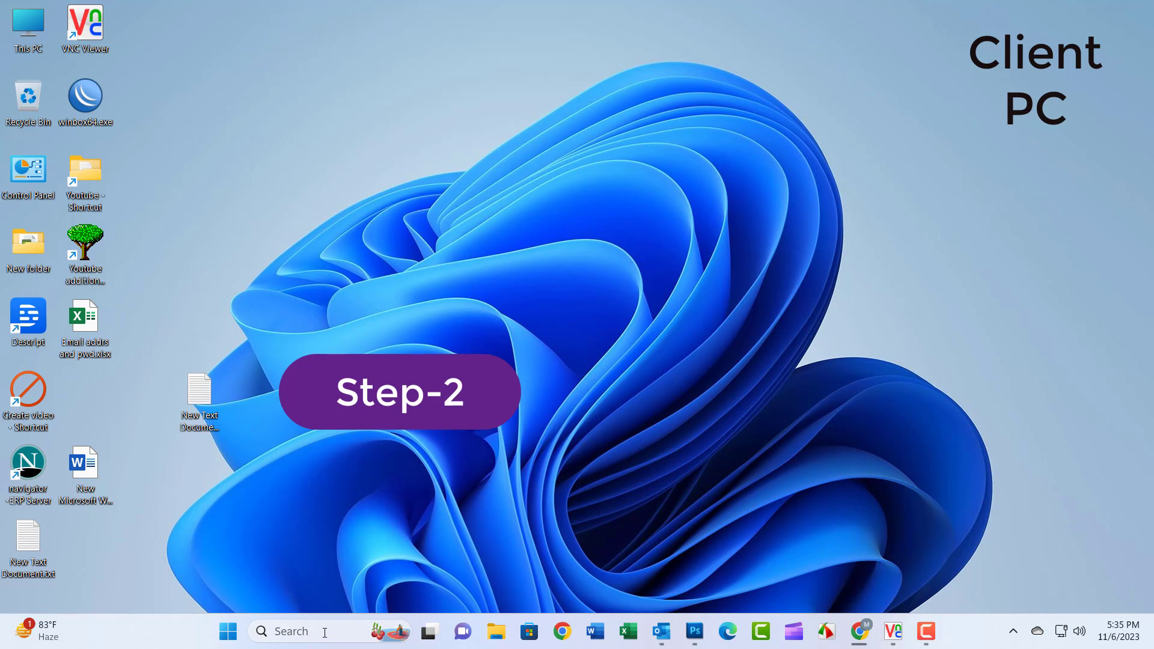
{"action": "left_click", "coordinate": [324, 632]}
{"action": "type", "text": "T"}
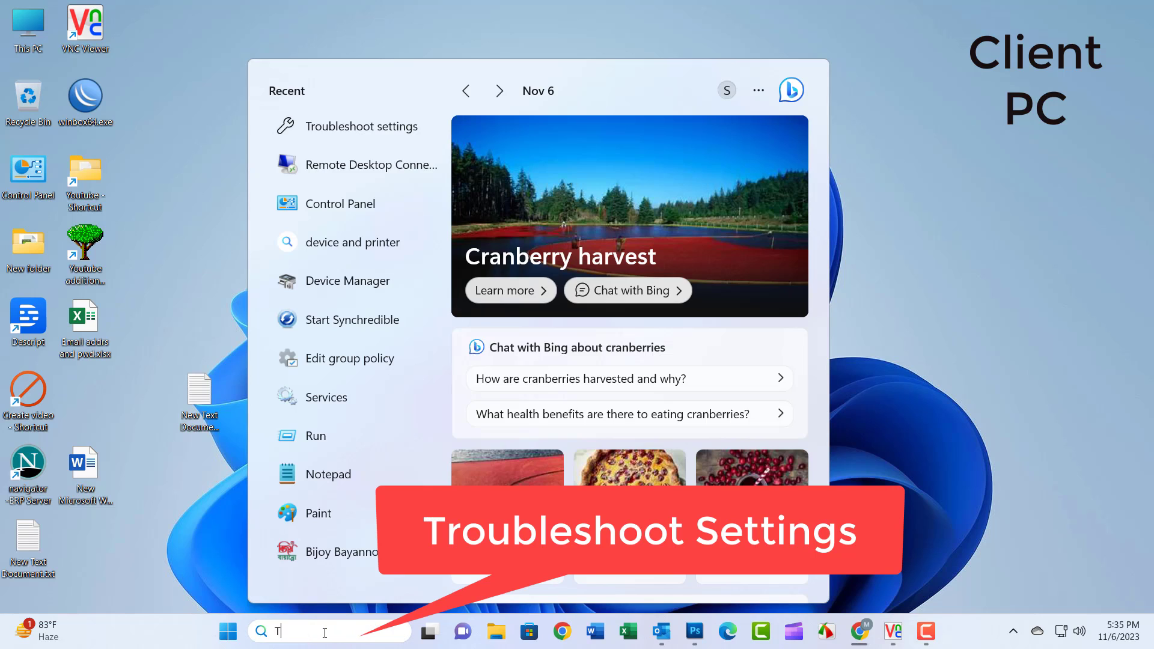
{"action": "type", "text": "ROU"}
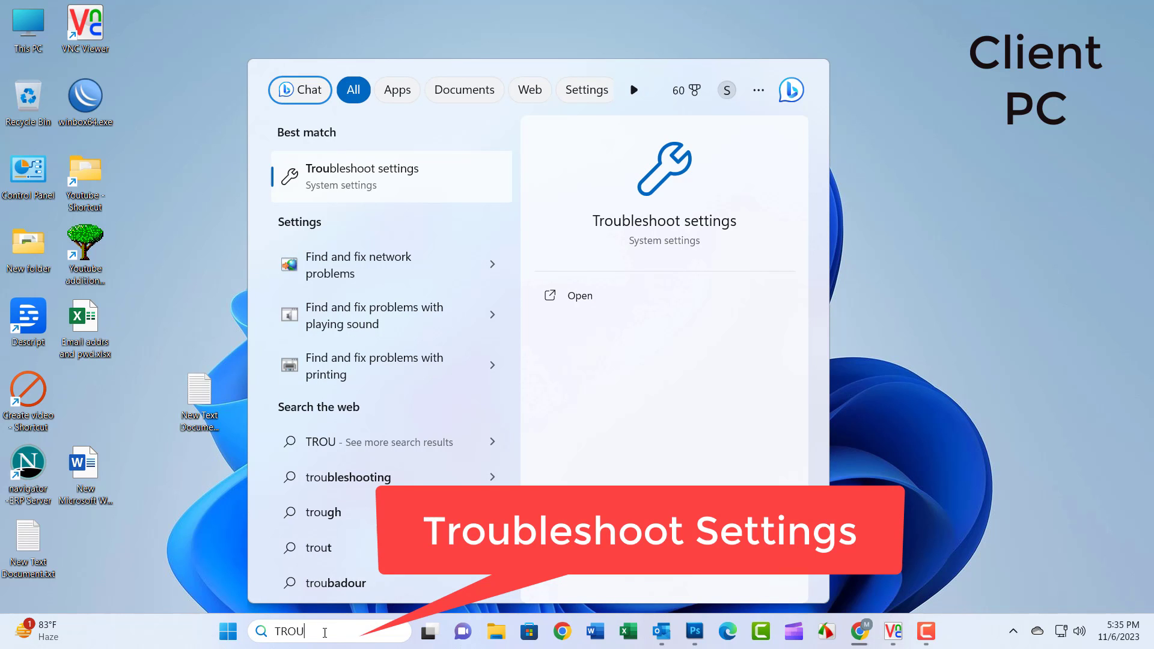
{"action": "left_click", "coordinate": [340, 170]}
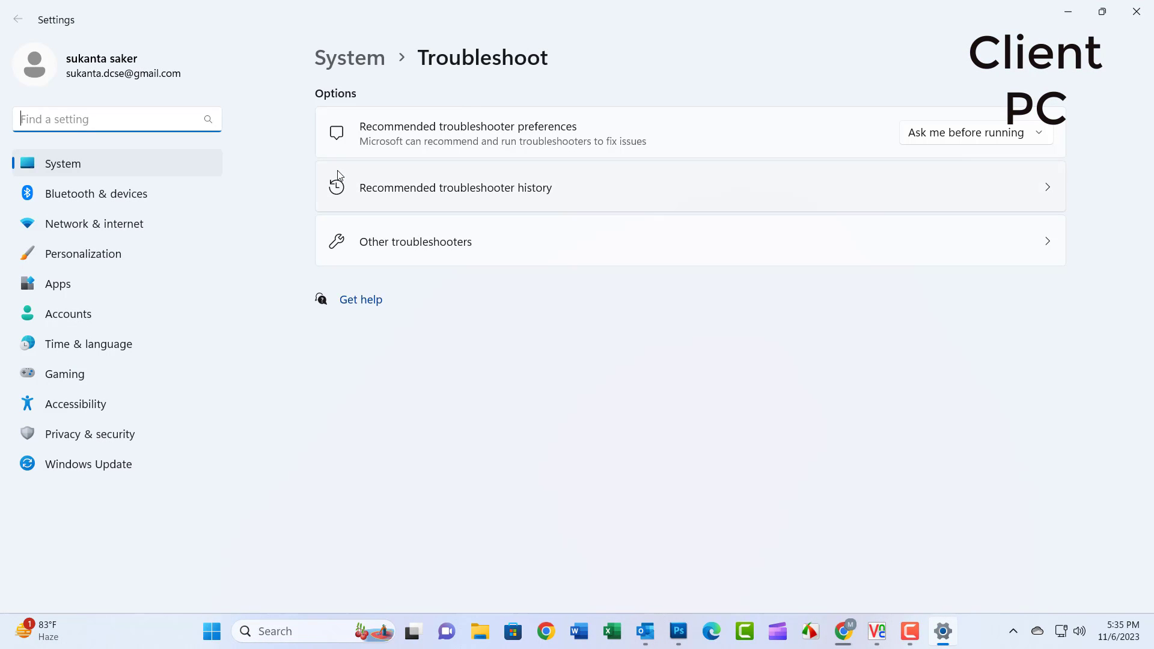
Step: Run the Printer troubleshooter from Other troubleshooters
{"action": "left_click", "coordinate": [421, 243]}
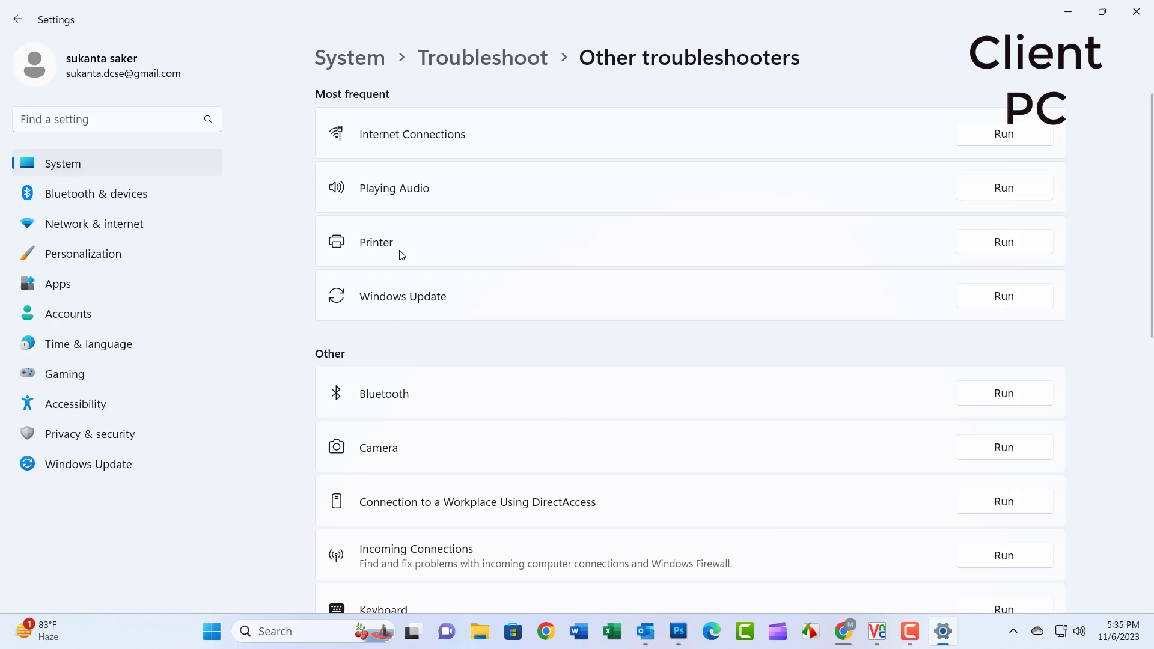
{"action": "left_click", "coordinate": [360, 252]}
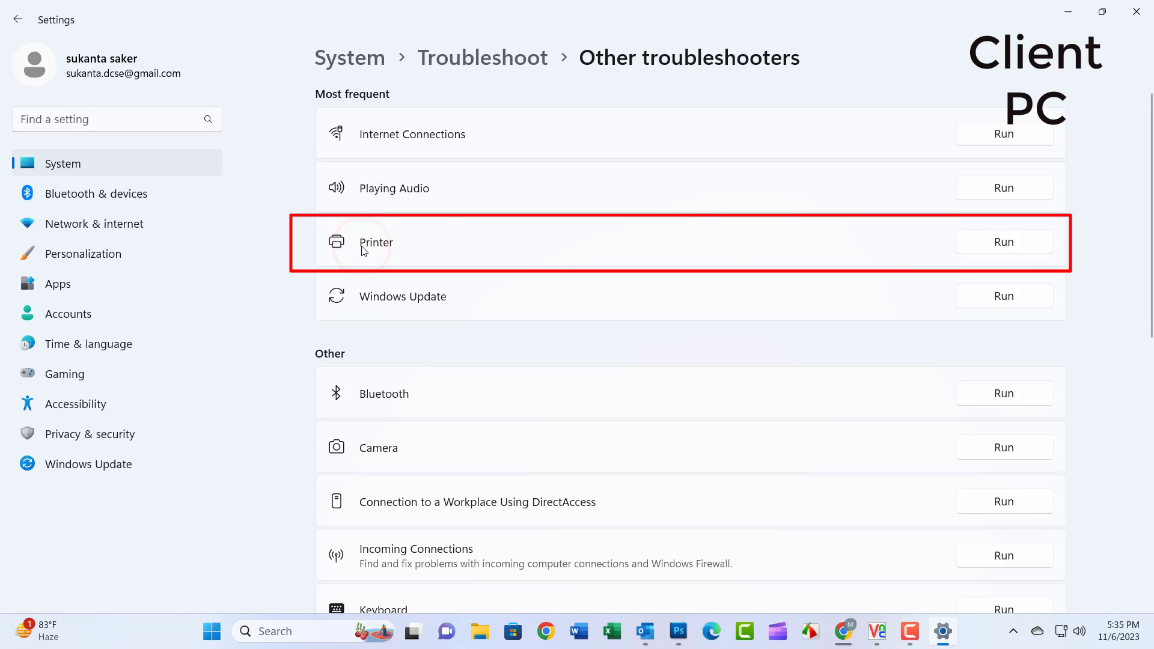
{"action": "left_click", "coordinate": [1007, 243]}
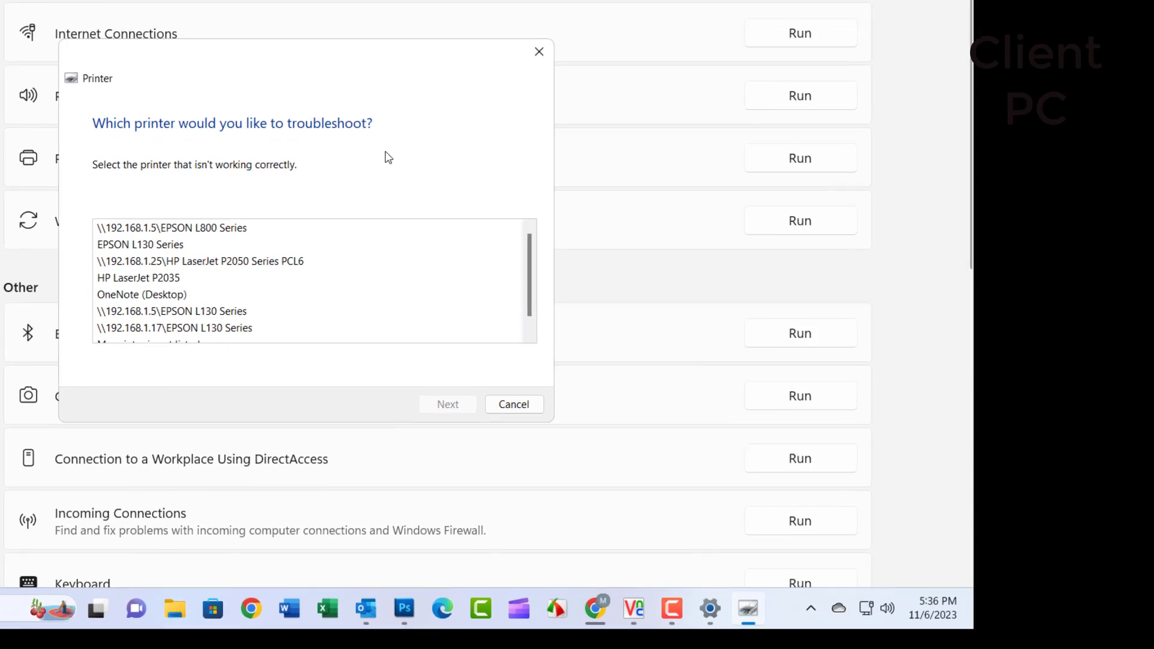
Step: Report 'My printer is not listed', skip the restart fix, and cancel the troubleshooter
{"action": "scroll", "coordinate": [387, 235], "scroll_direction": "down", "scroll_amount": 1}
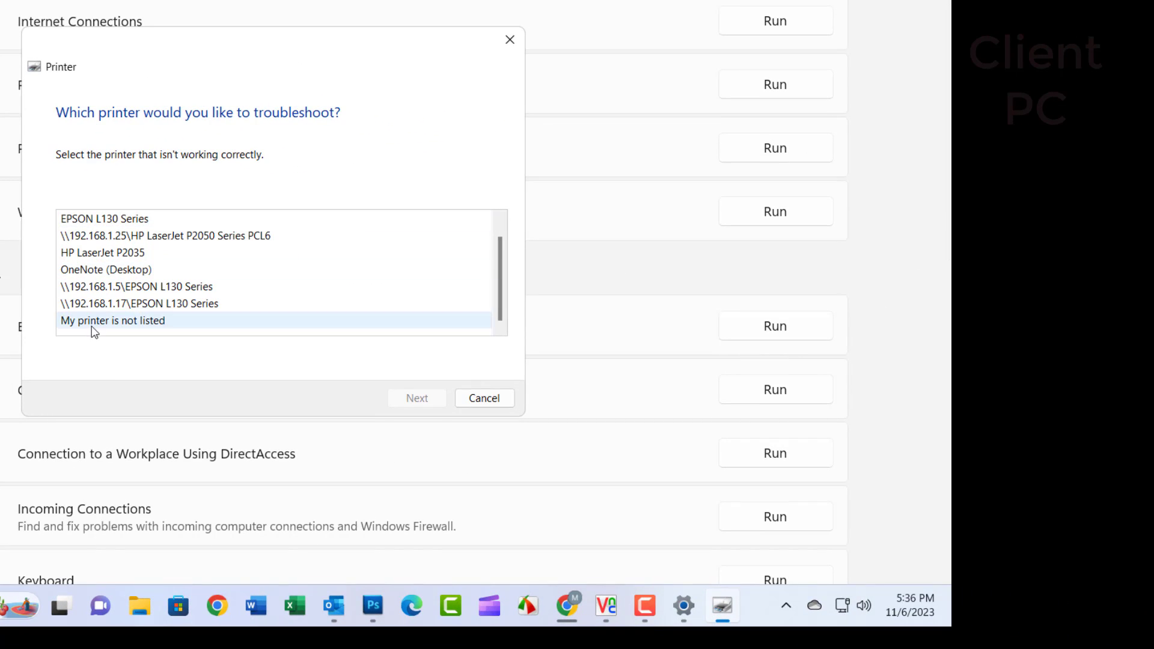
{"action": "left_click", "coordinate": [92, 321]}
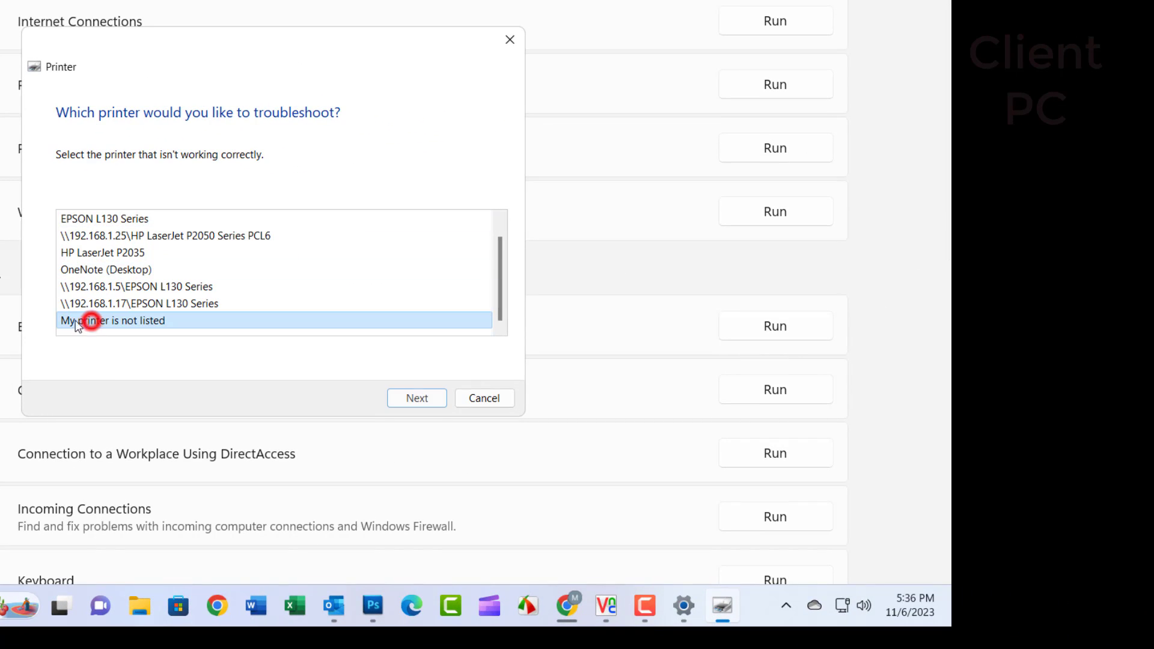
{"action": "left_click", "coordinate": [400, 387]}
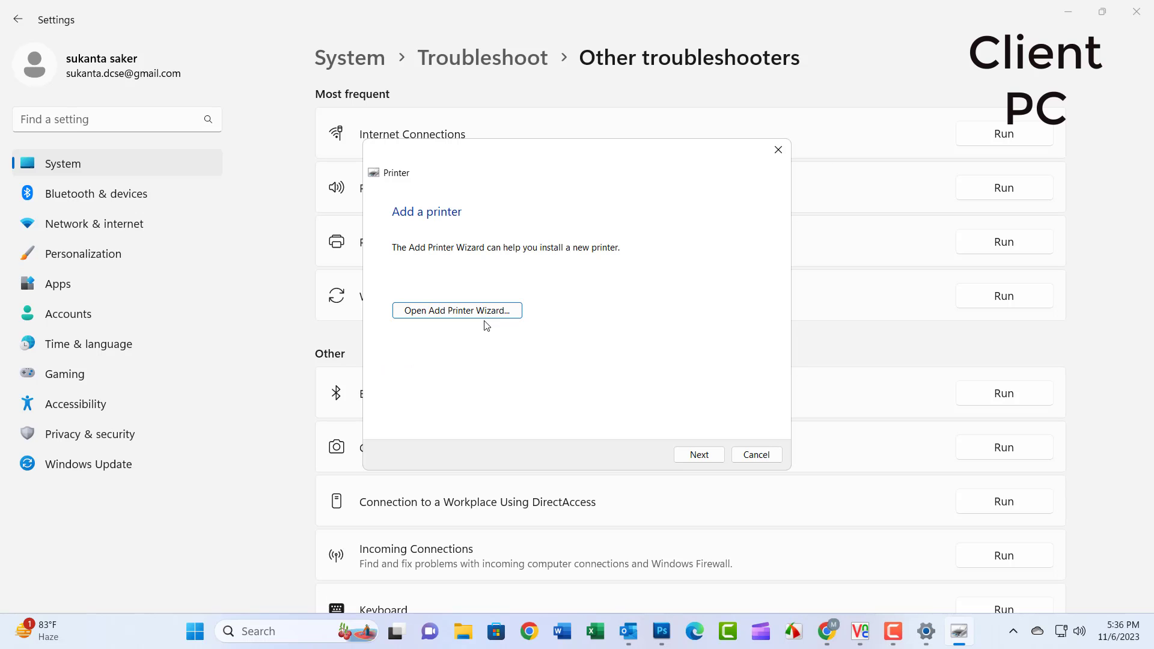
{"action": "left_click", "coordinate": [699, 455]}
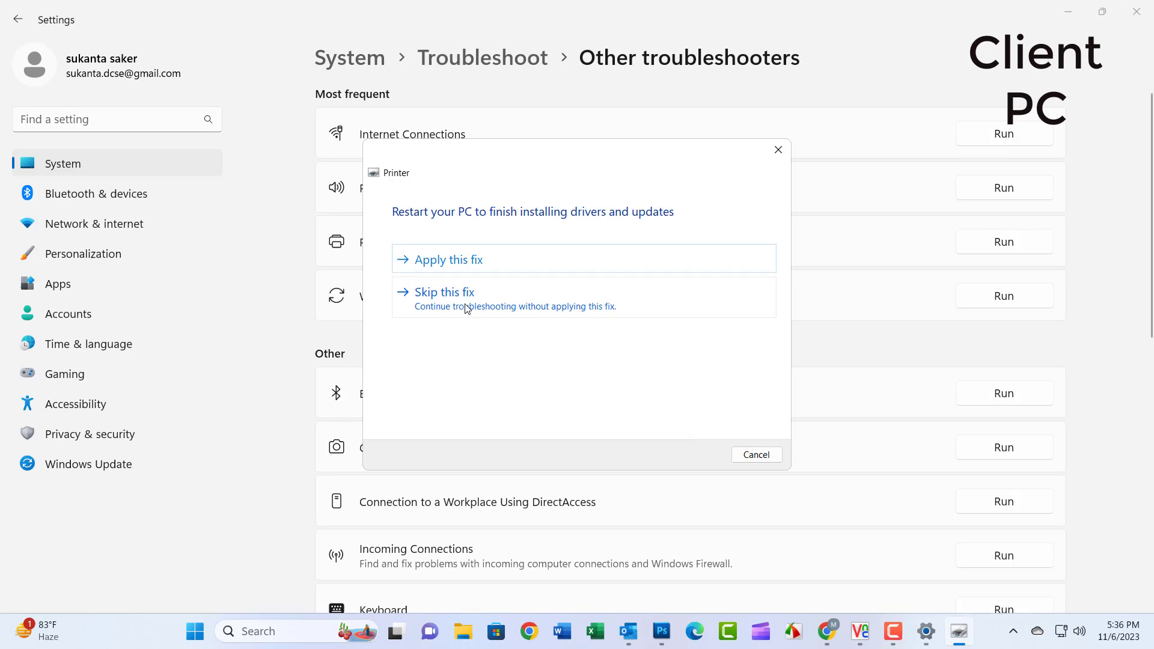
{"action": "left_click", "coordinate": [460, 307]}
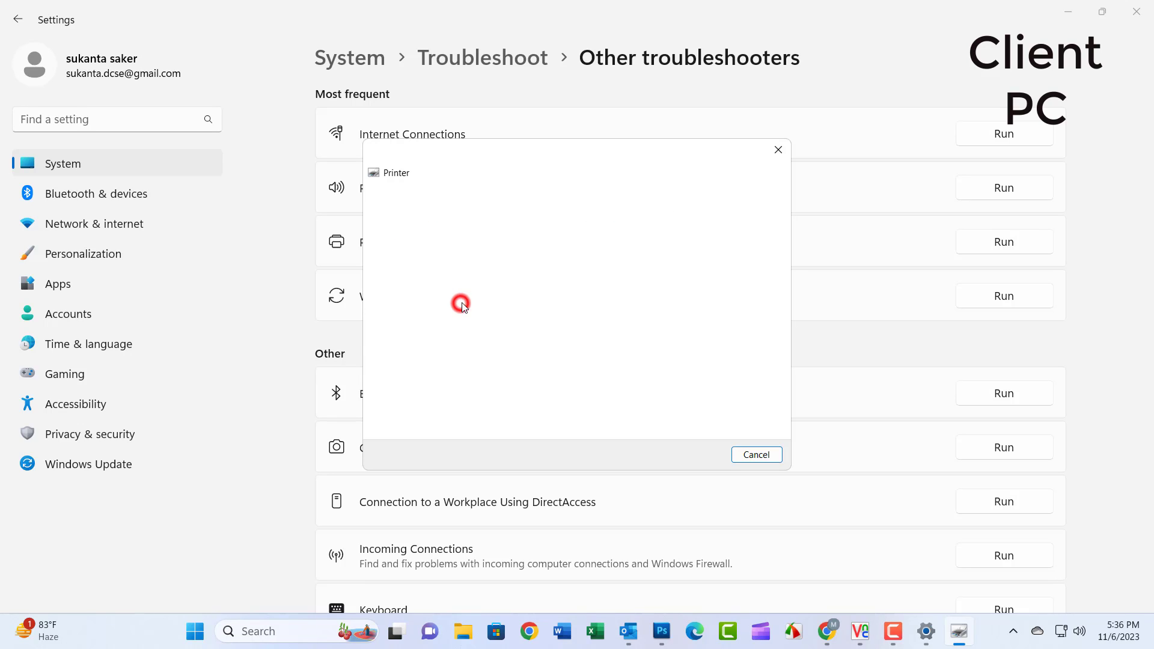
{"action": "left_click", "coordinate": [756, 455]}
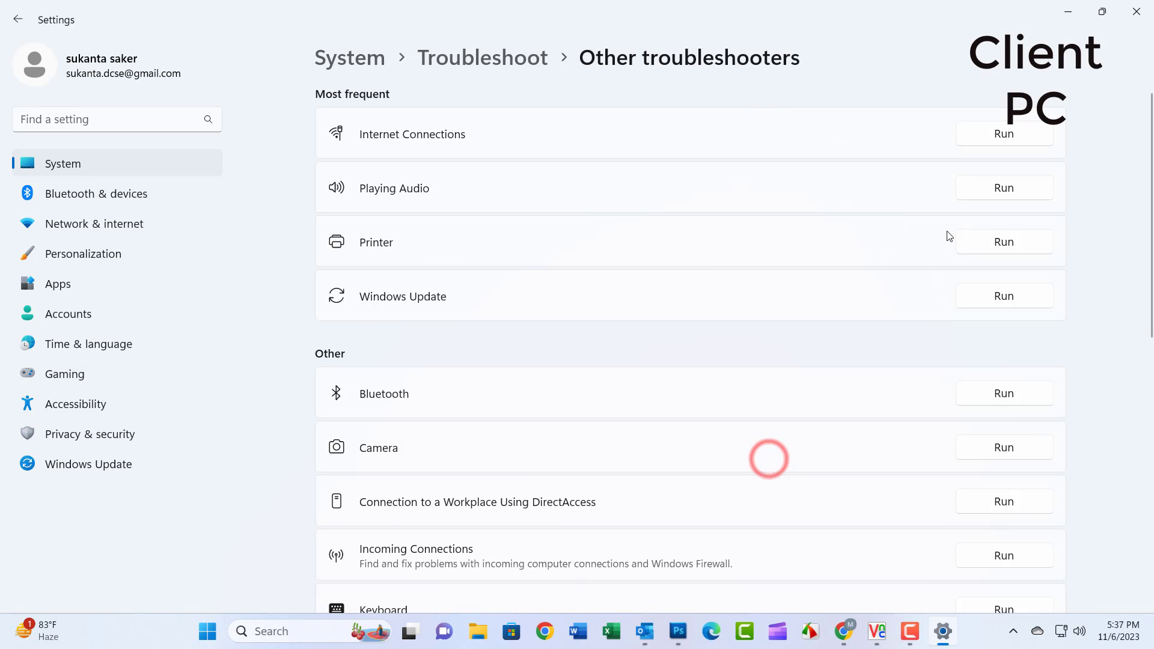
Step: Search Google for Microsoft Update Catalog and open the catalog website
{"action": "left_click", "coordinate": [445, 367]}
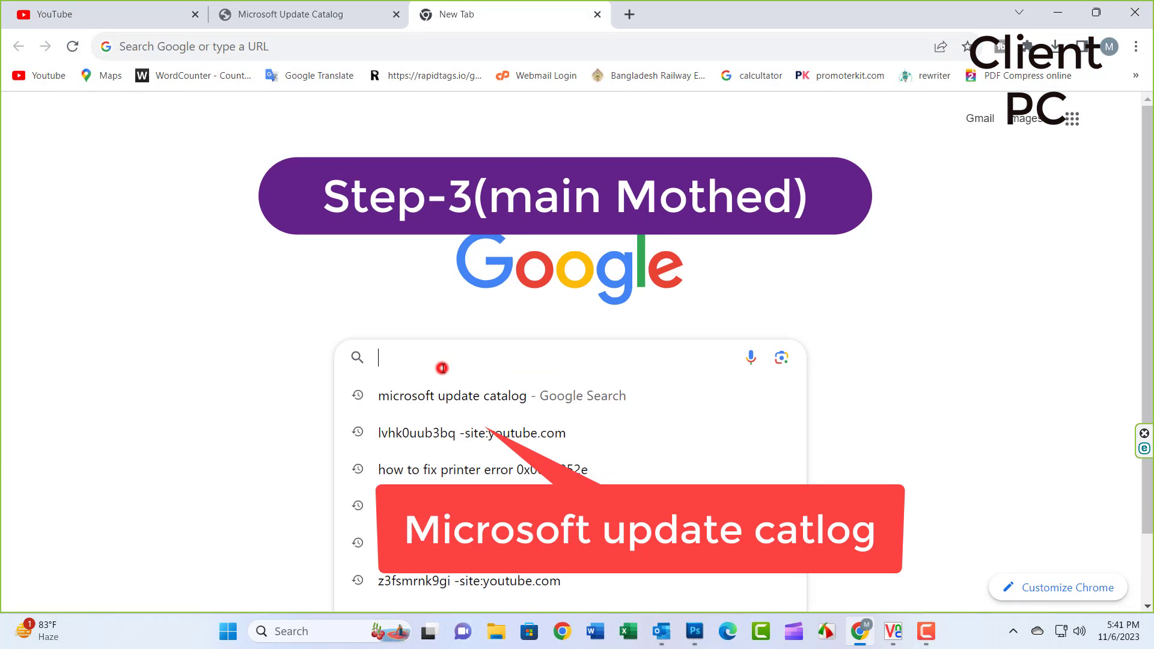
{"action": "type", "text": "microsoft Update Catalog"}
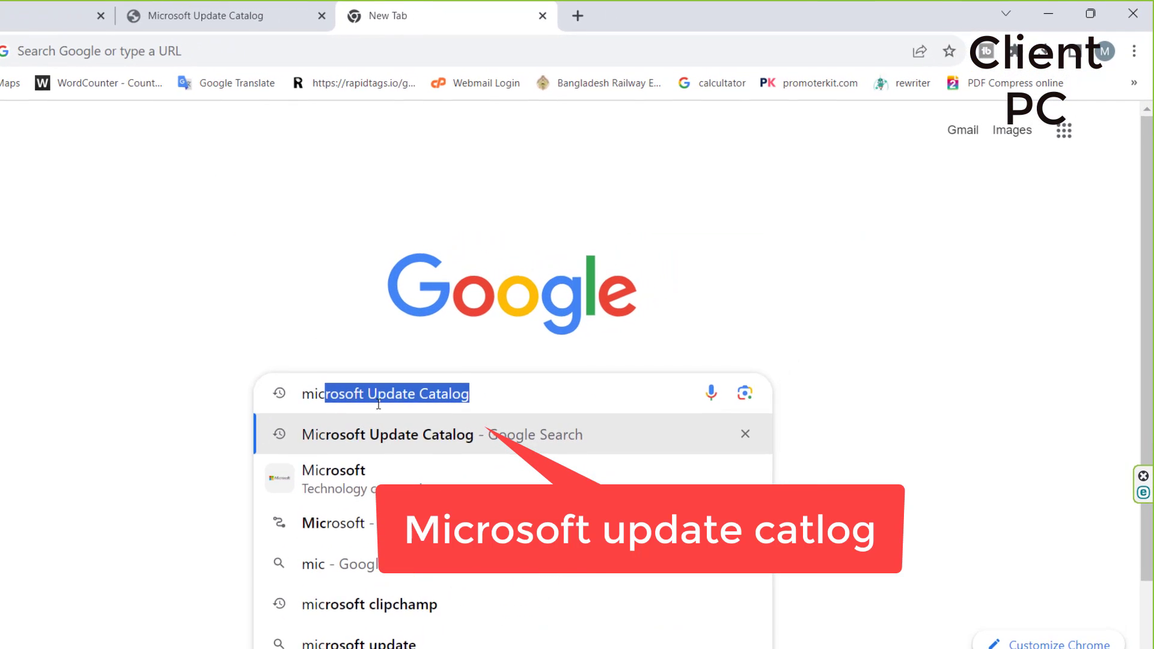
{"action": "left_click", "coordinate": [495, 391]}
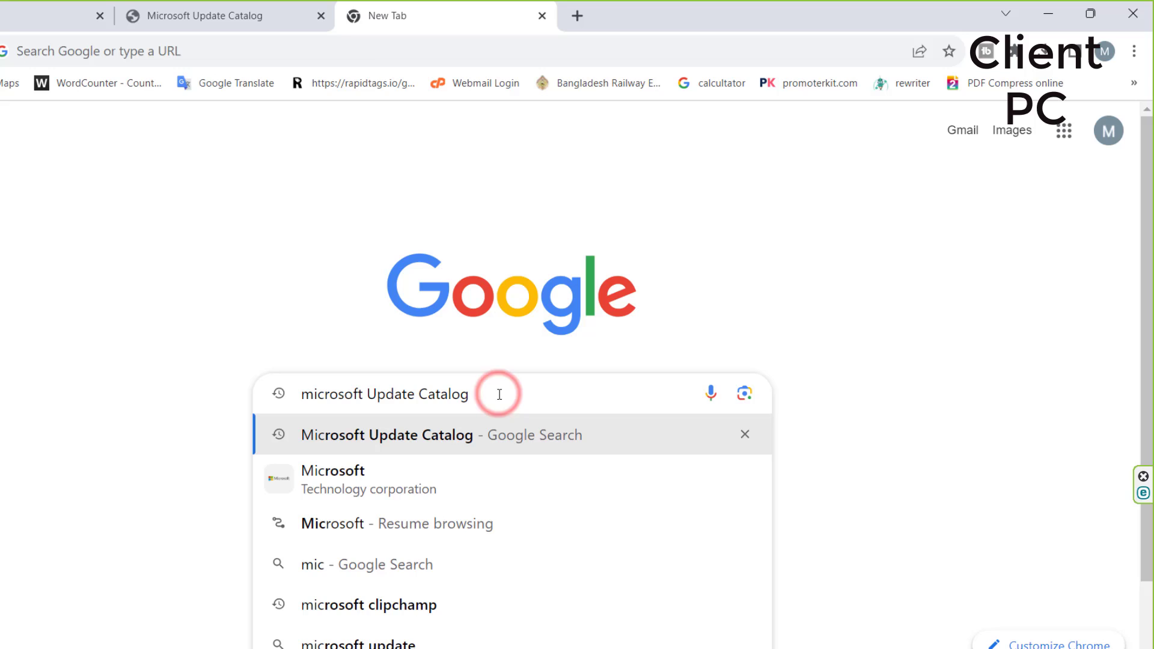
{"action": "key", "text": "Return"}
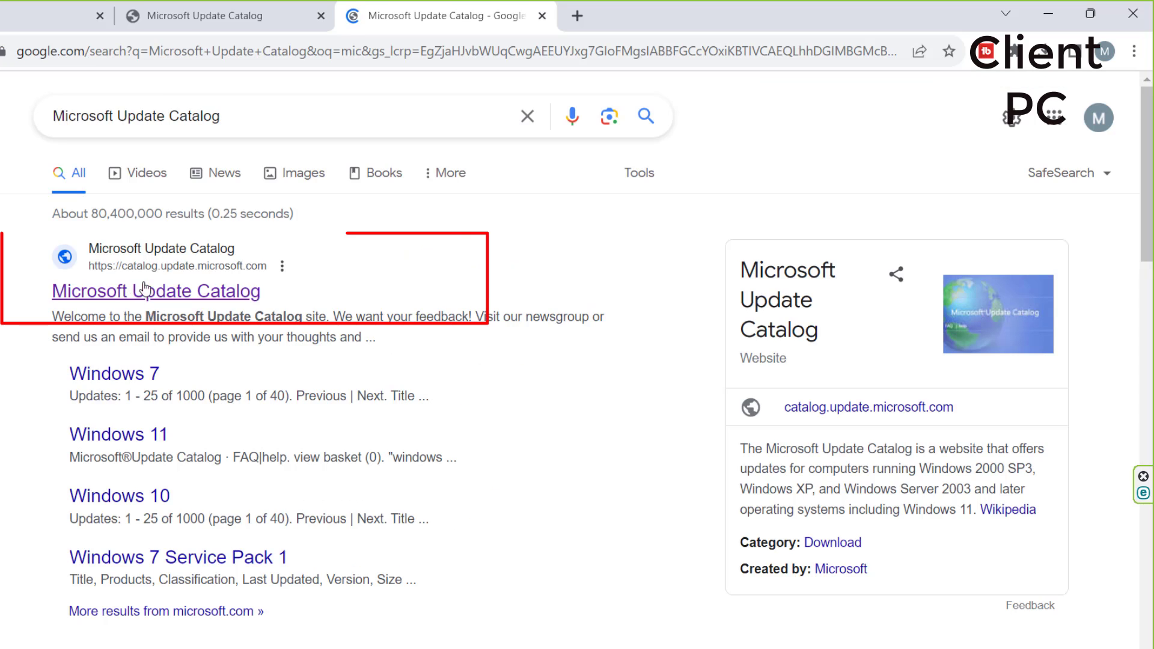
{"action": "left_click", "coordinate": [136, 293]}
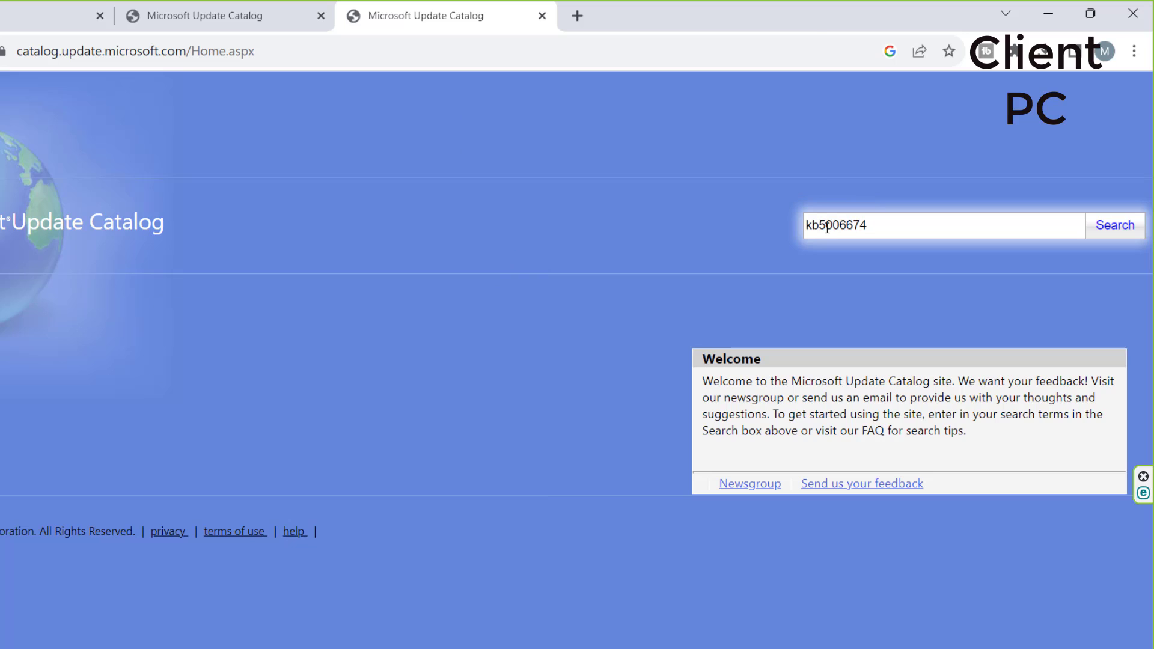
Step: Search the catalog for kb5006674 and kb5007253, then rerun kb5006674 to list four Windows 11 updates
{"action": "left_click", "coordinate": [1122, 226]}
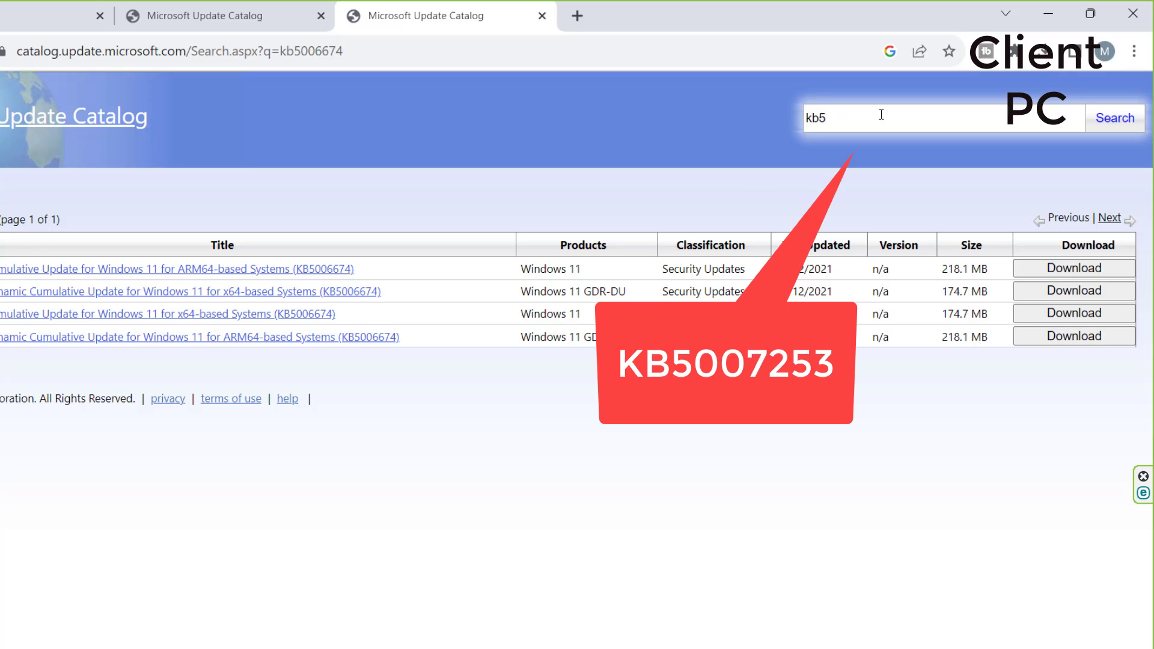
{"action": "type", "text": "007253"}
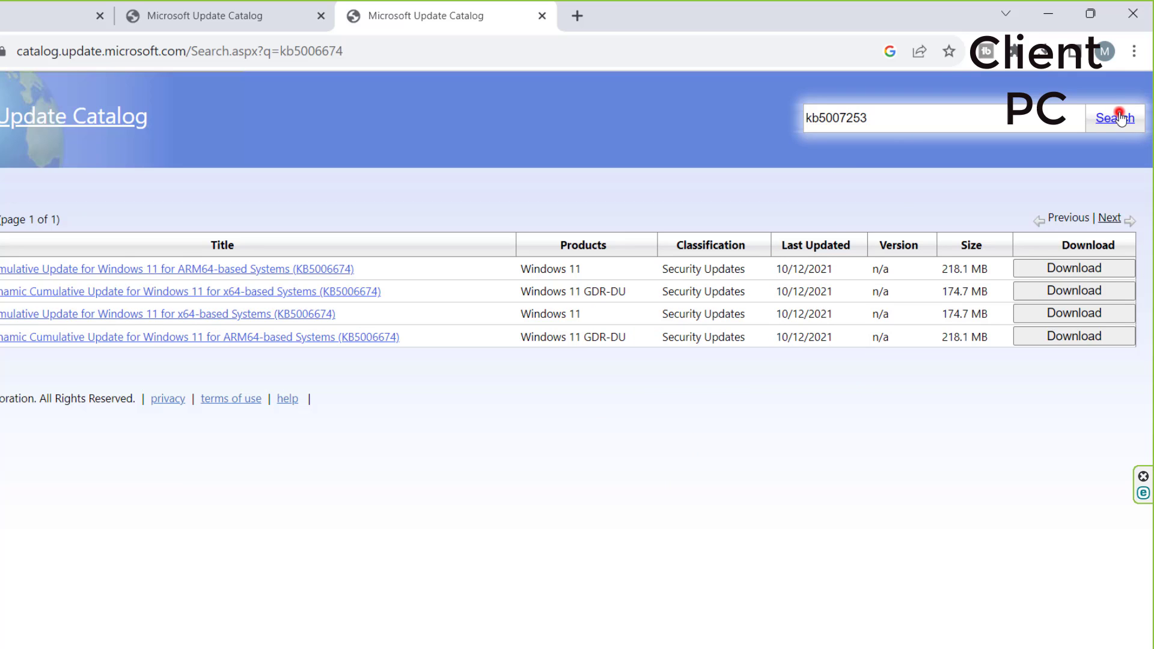
{"action": "left_click", "coordinate": [1113, 117]}
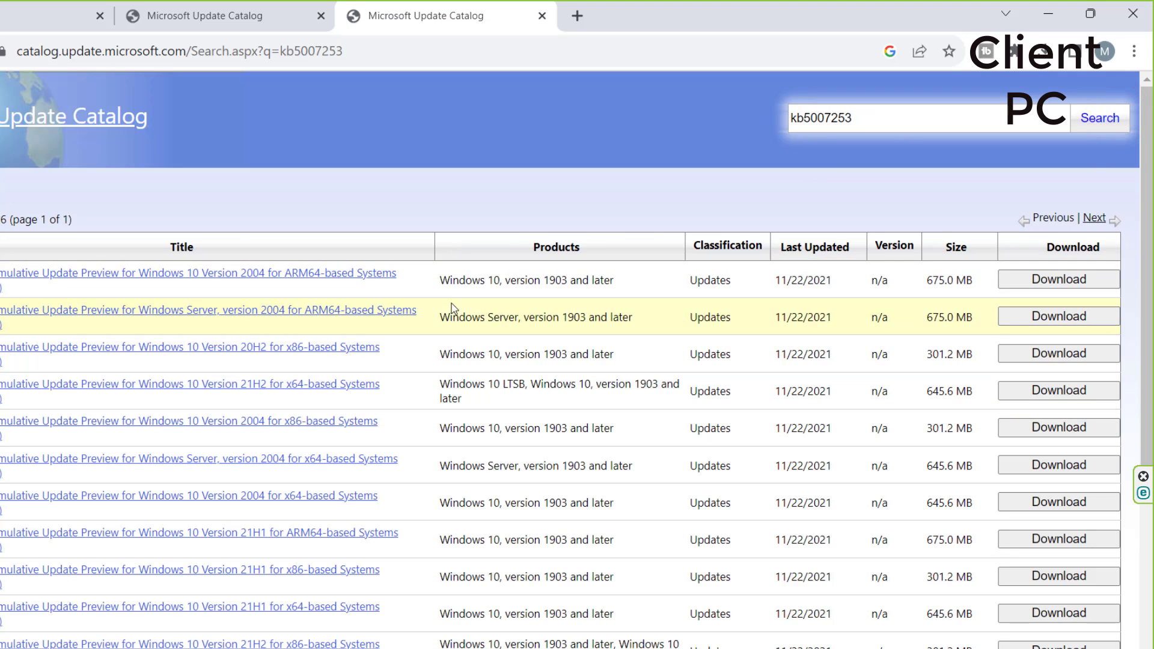
{"action": "scroll", "coordinate": [448, 284], "scroll_direction": "down", "scroll_amount": 4}
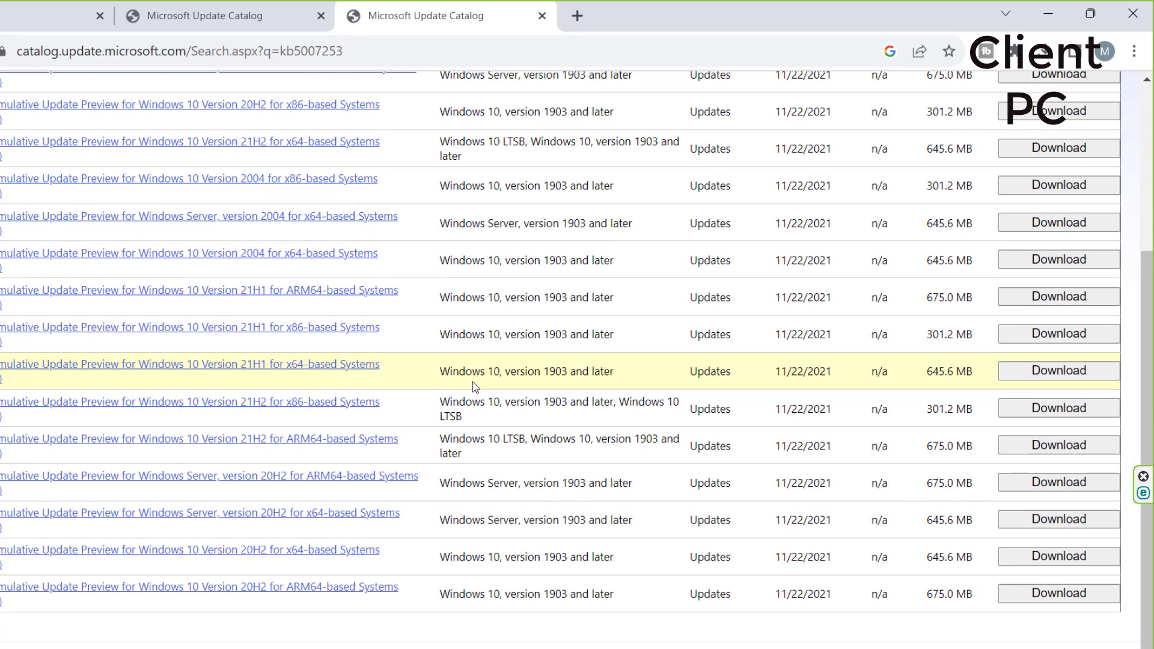
{"action": "scroll", "coordinate": [703, 474], "scroll_direction": "up", "scroll_amount": 4}
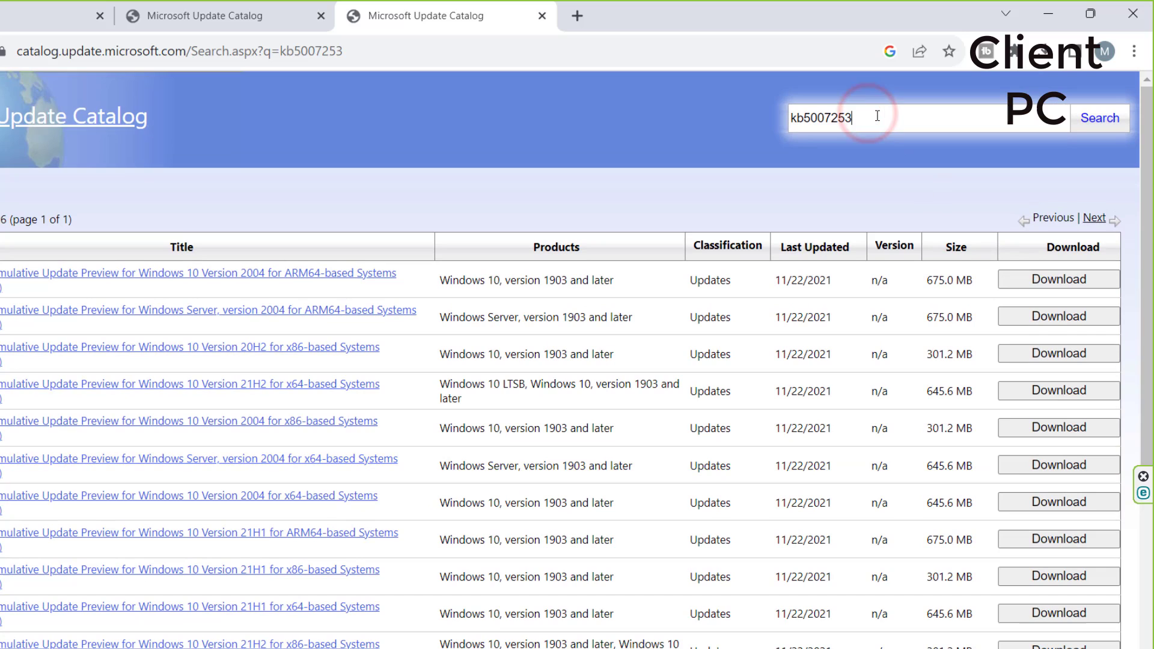
{"action": "key", "text": "BackSpace"}
{"action": "key", "text": "BackSpace"}
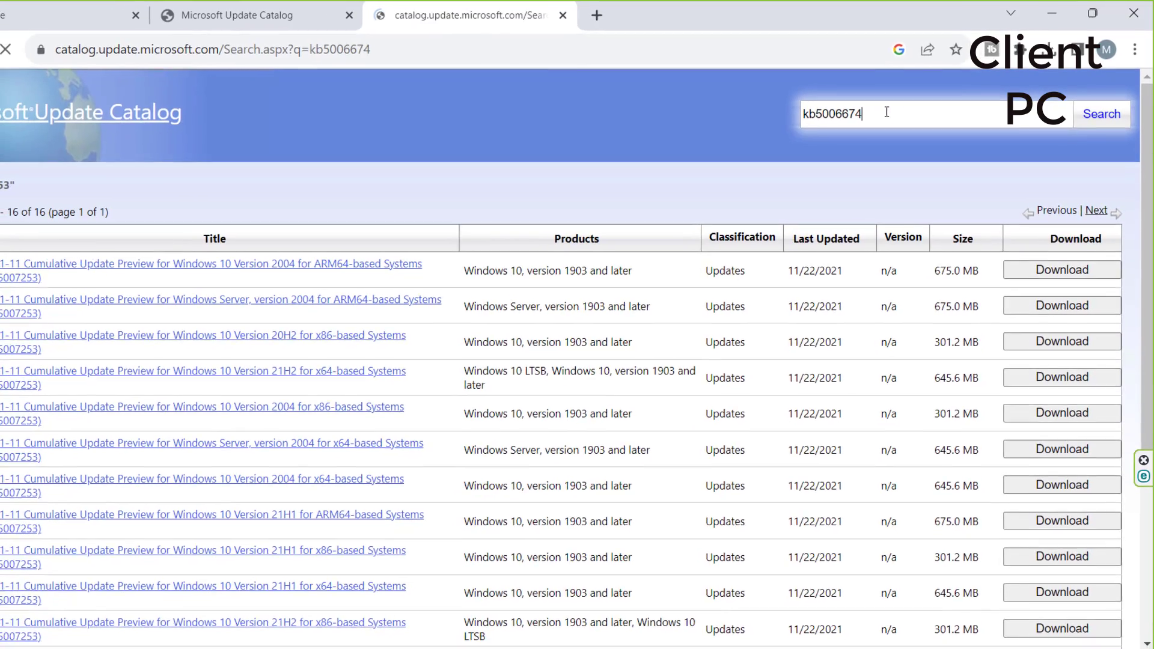
{"action": "key", "text": "Return"}
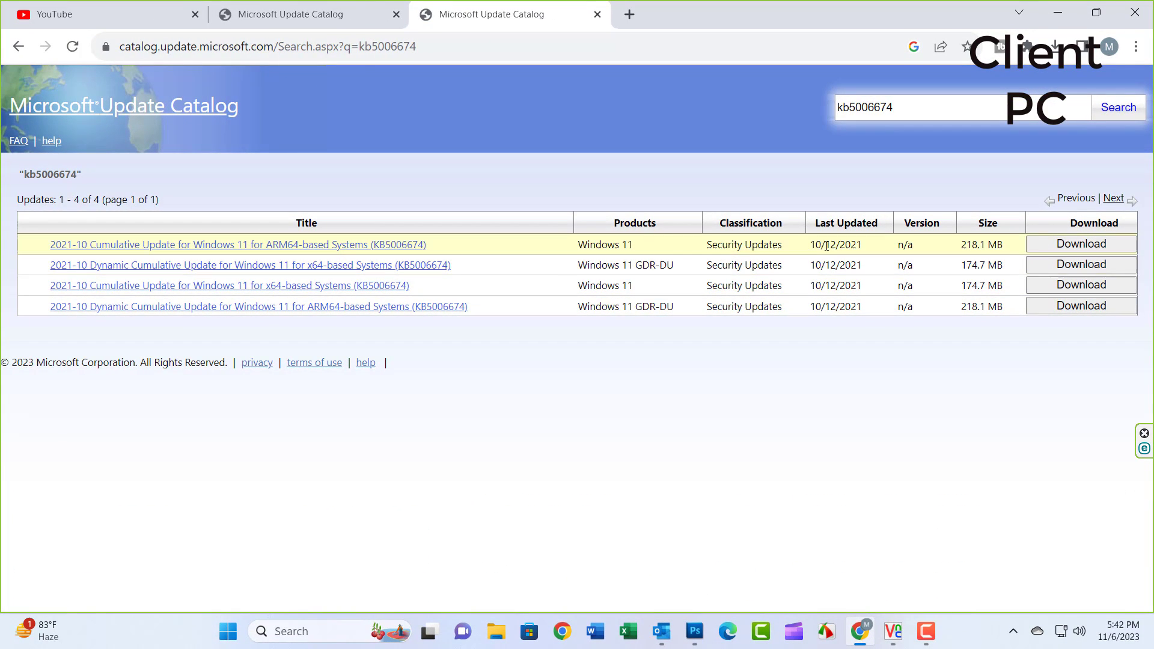
Step: Download the Windows 11 ARM64 KB5006674 .msu file, then quit Chrome
{"action": "left_click", "coordinate": [1079, 243]}
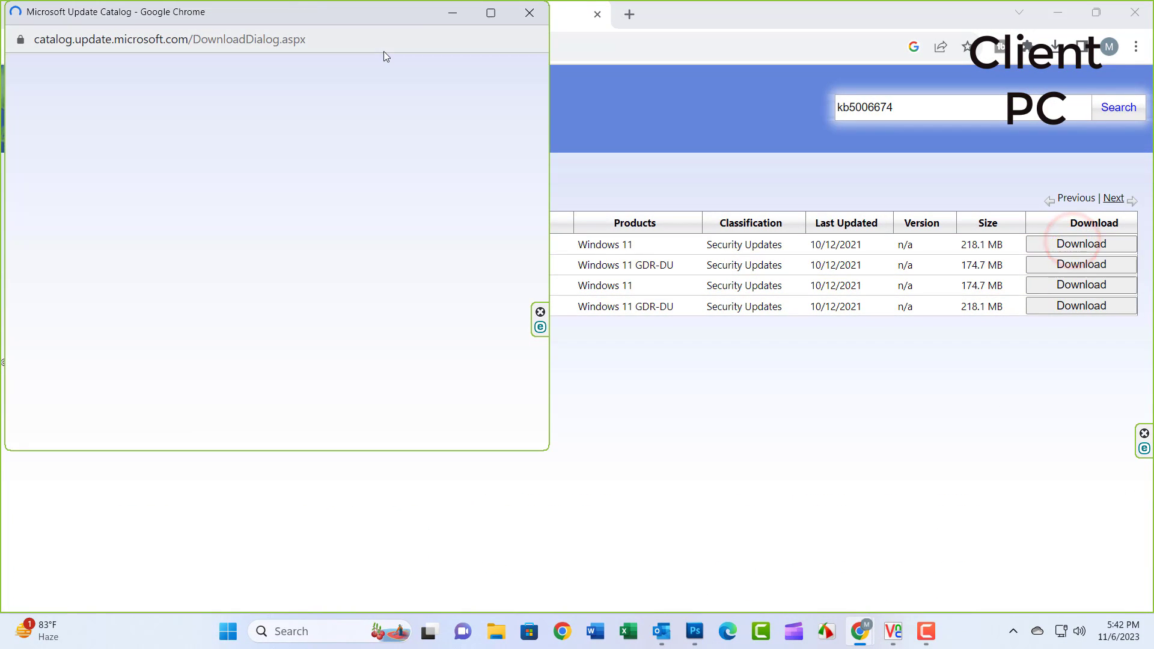
{"action": "left_click", "coordinate": [491, 12]}
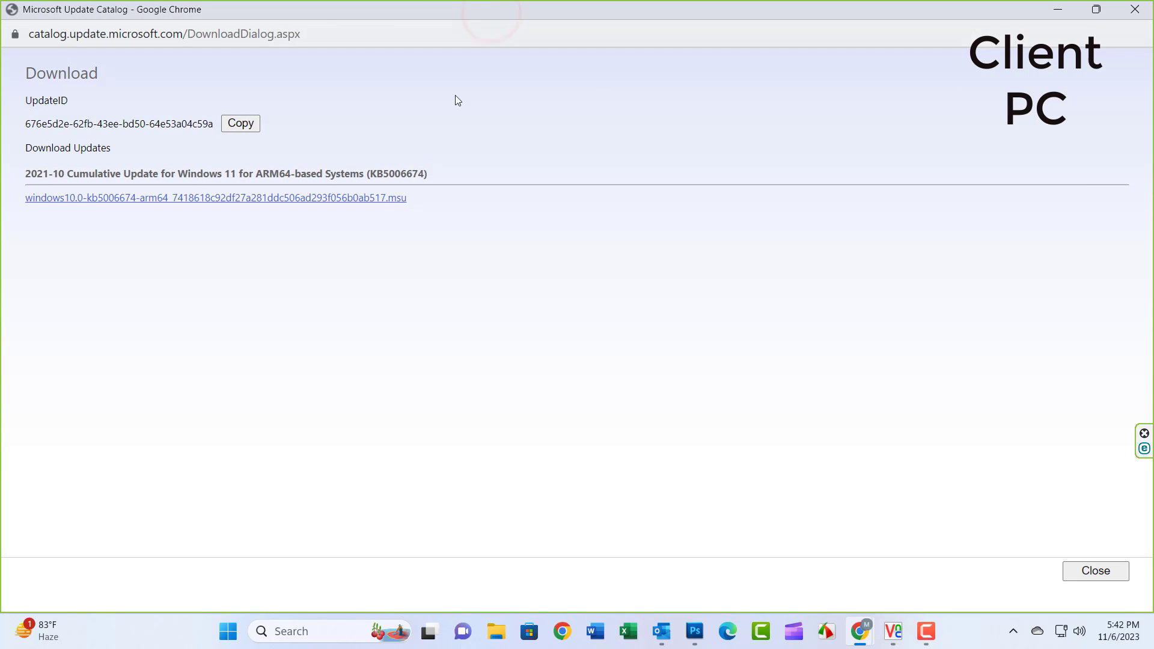
{"action": "left_click", "coordinate": [153, 199]}
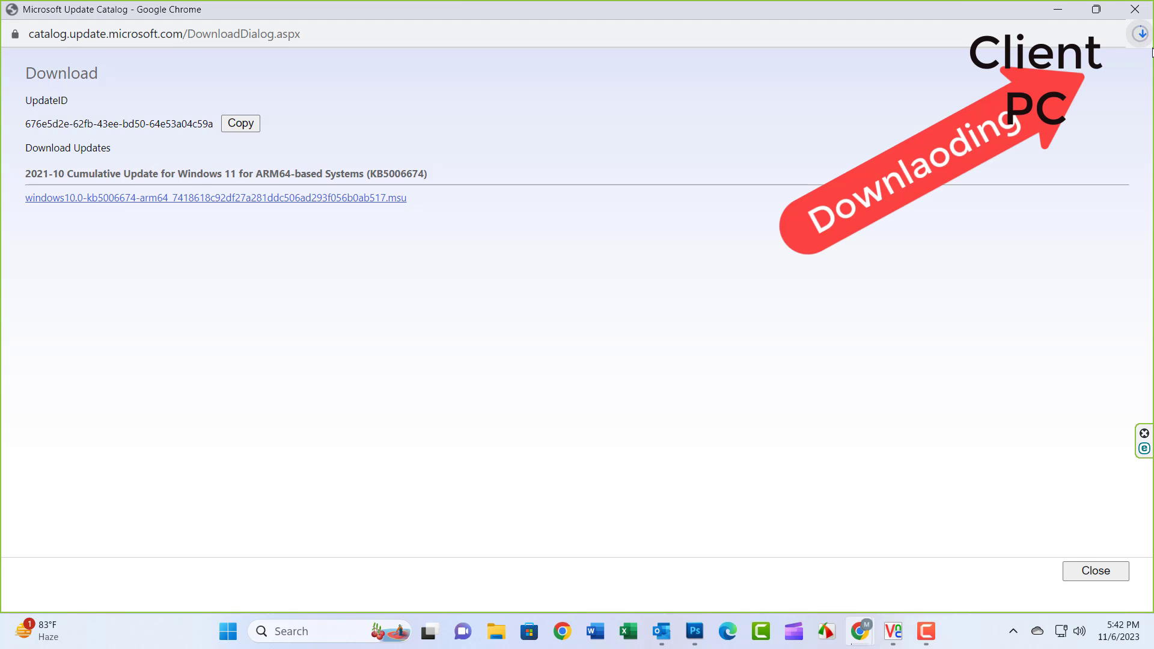
{"action": "left_click", "coordinate": [1141, 14]}
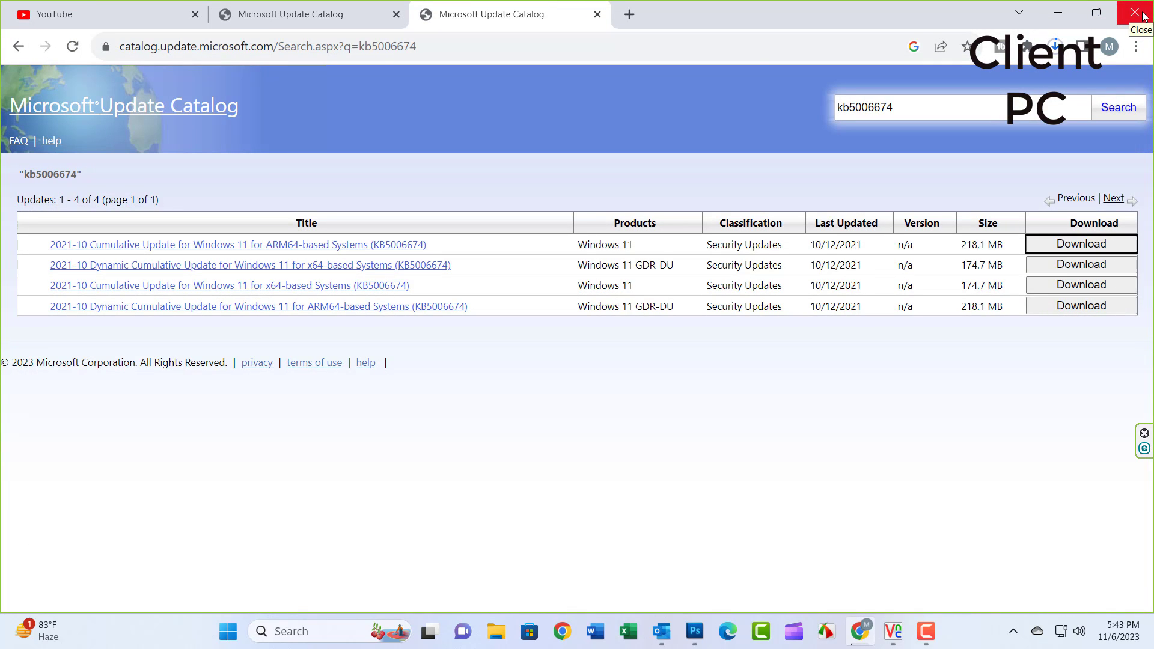
{"action": "left_click", "coordinate": [1141, 13]}
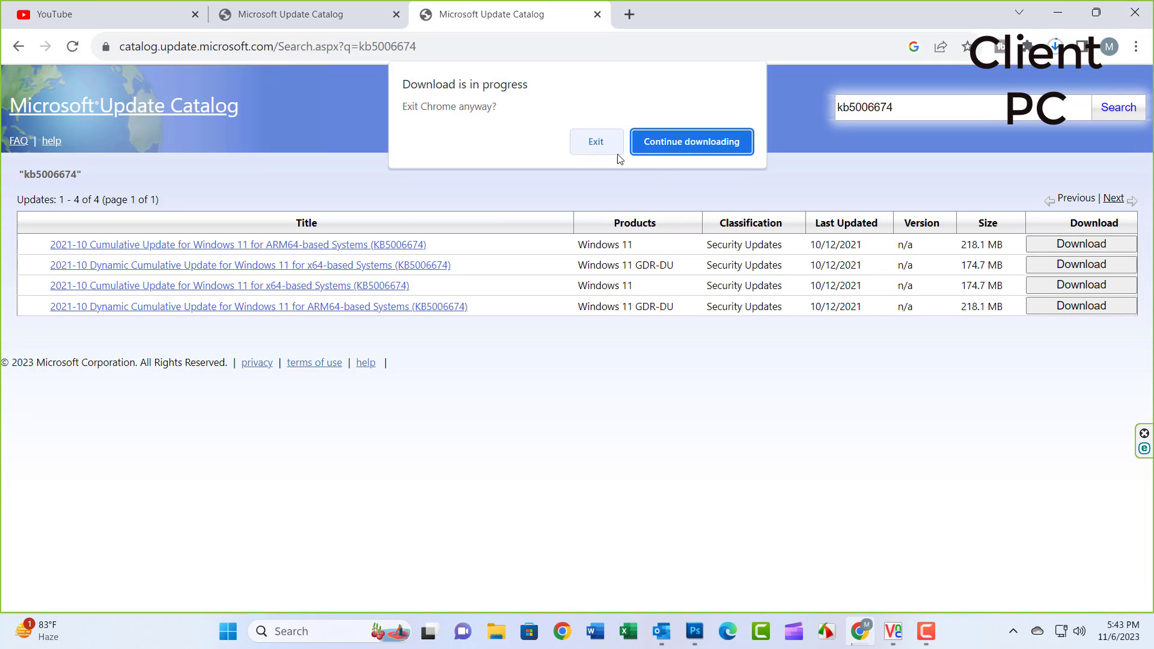
{"action": "left_click", "coordinate": [603, 148]}
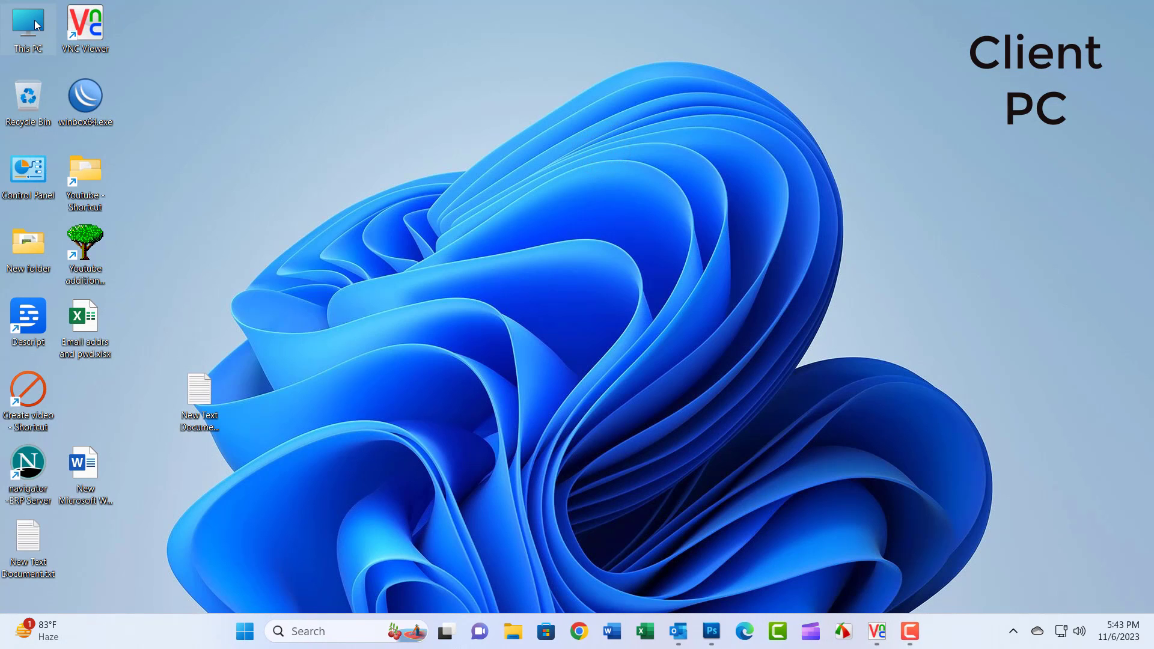
Step: Launch the downloaded KB5006674 .msu from Downloads and allow it past SmartScreen
{"action": "double_click", "coordinate": [36, 25]}
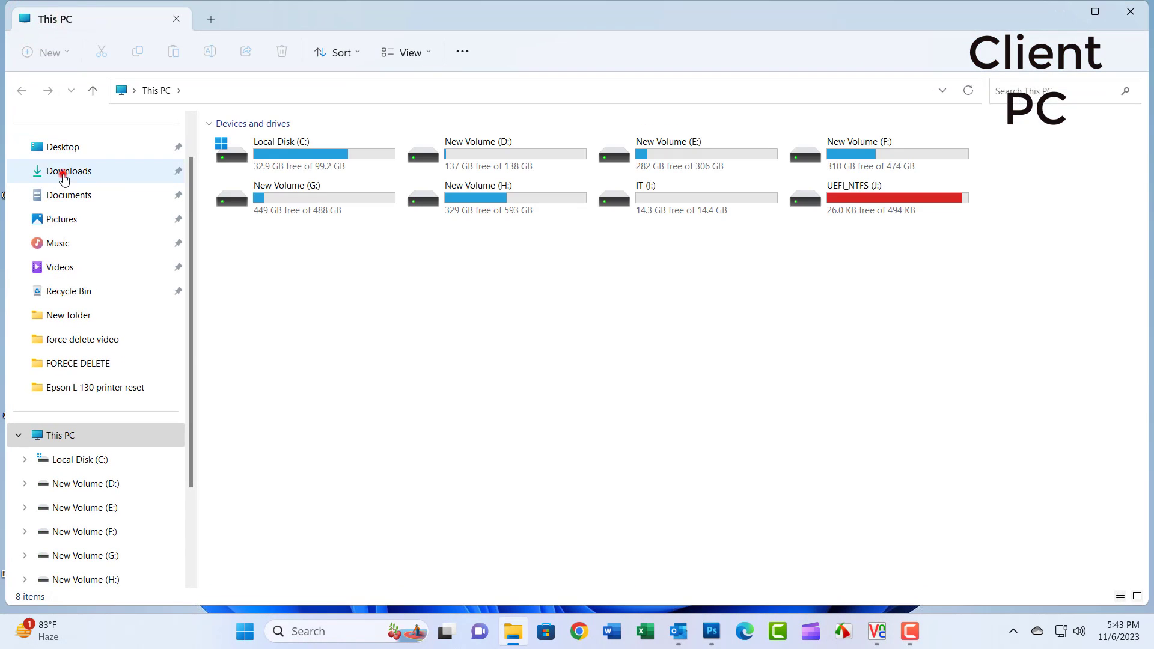
{"action": "left_click", "coordinate": [64, 174]}
{"action": "double_click", "coordinate": [246, 165]}
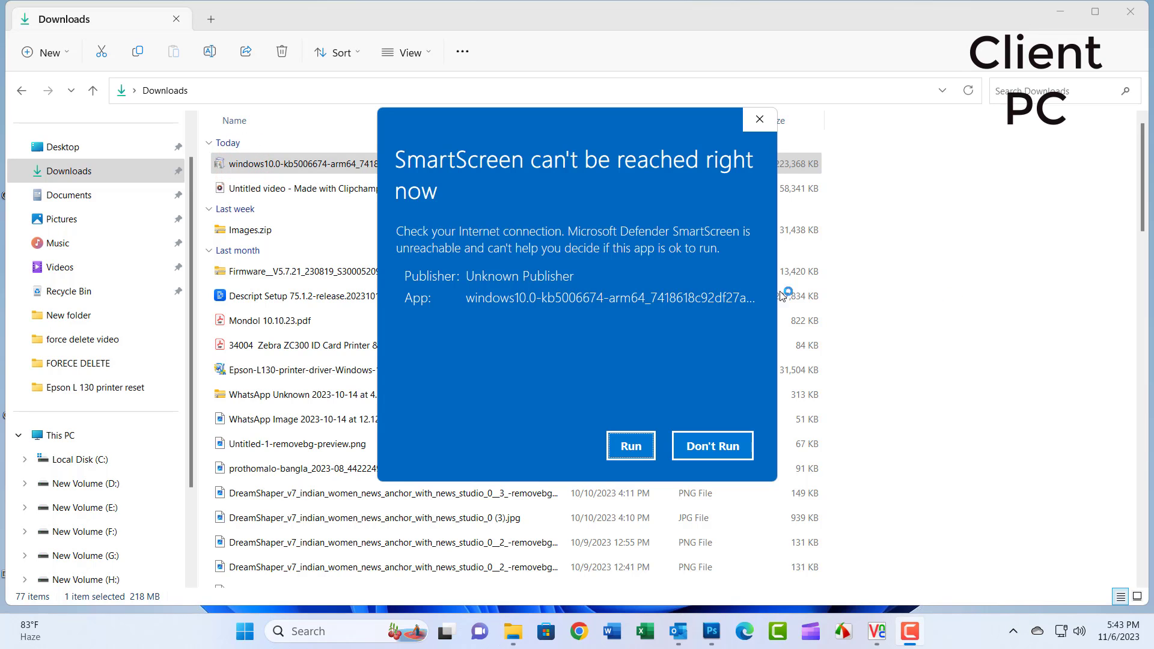
{"action": "left_click", "coordinate": [630, 446]}
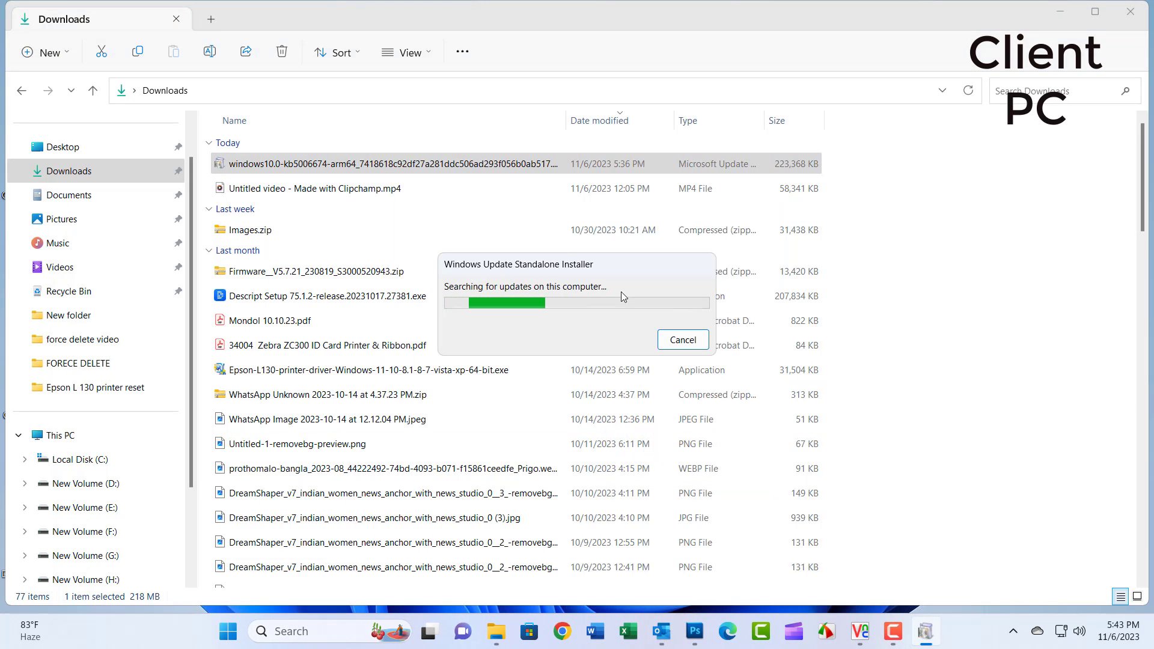
{"action": "left_click", "coordinate": [1134, 13]}
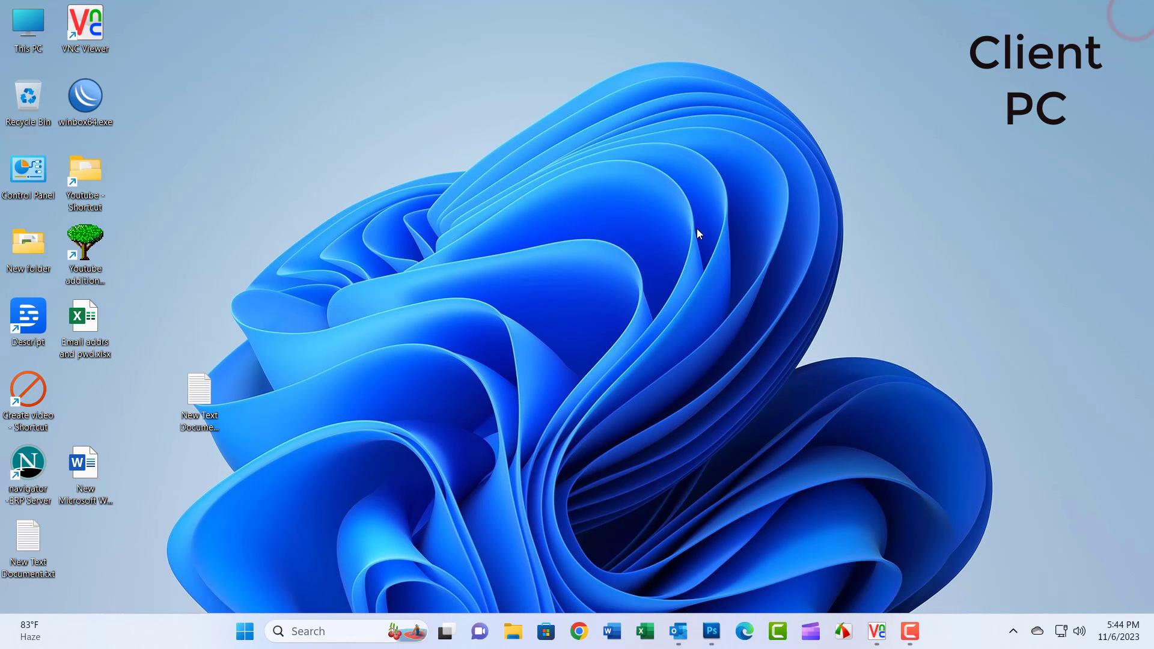
Step: Restart the client PC, then launch Services as administrator on the server
{"action": "left_click", "coordinate": [244, 631]}
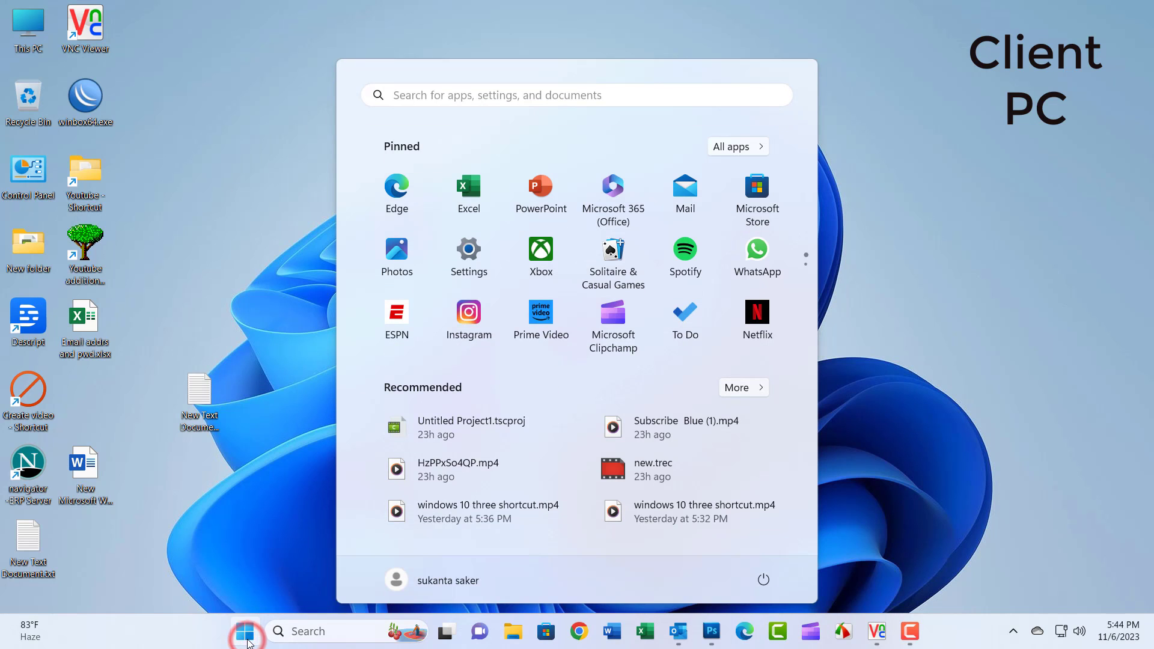
{"action": "left_click", "coordinate": [760, 582]}
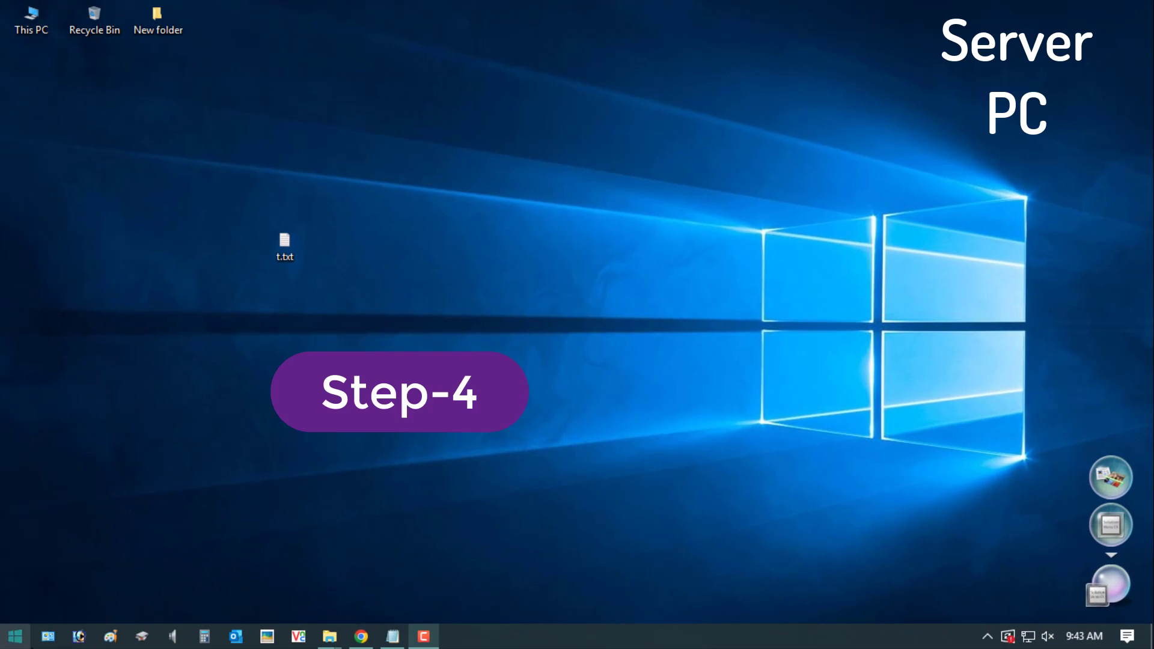
{"action": "left_click", "coordinate": [18, 638]}
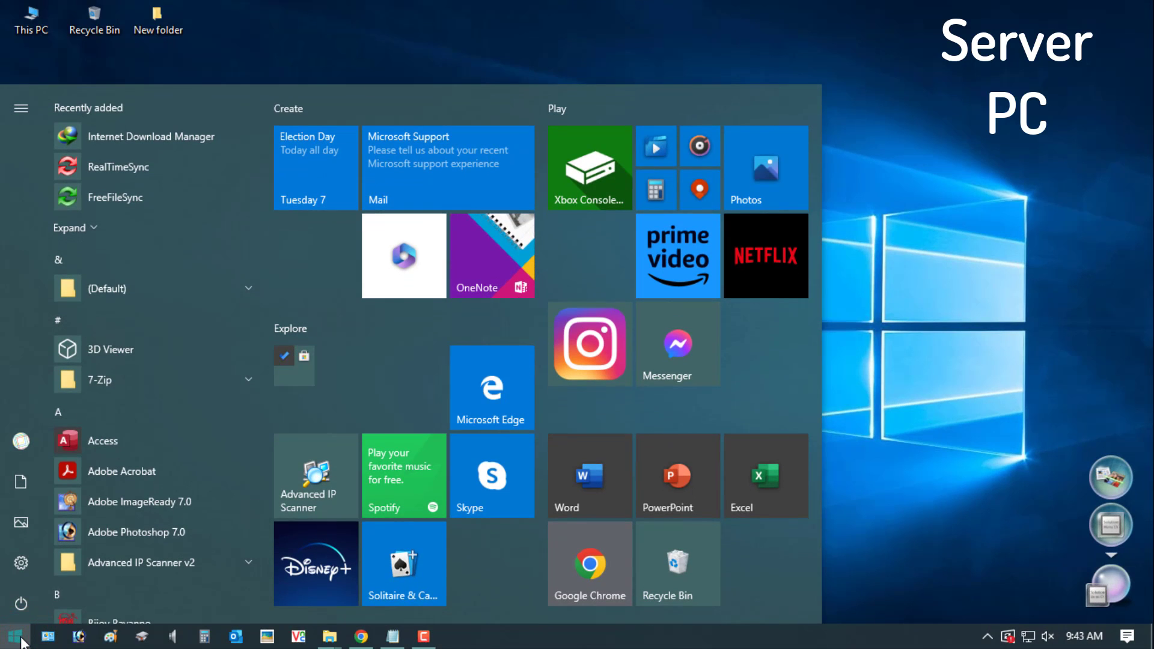
{"action": "type", "text": "serv"}
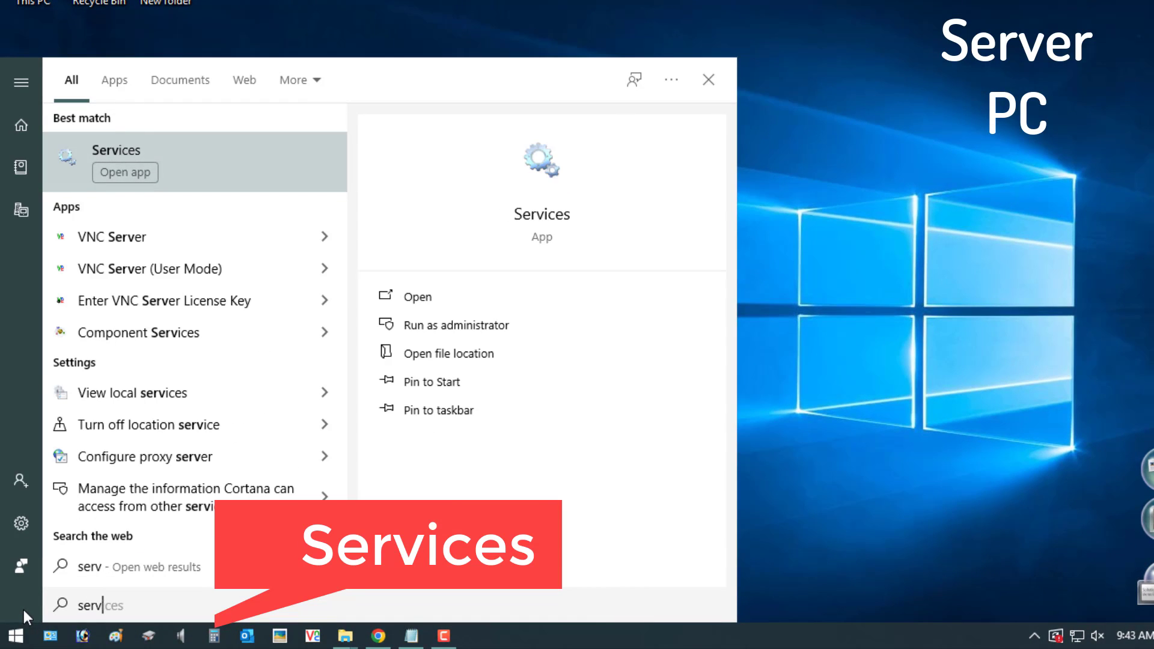
{"action": "right_click", "coordinate": [116, 159]}
{"action": "left_click", "coordinate": [190, 177]}
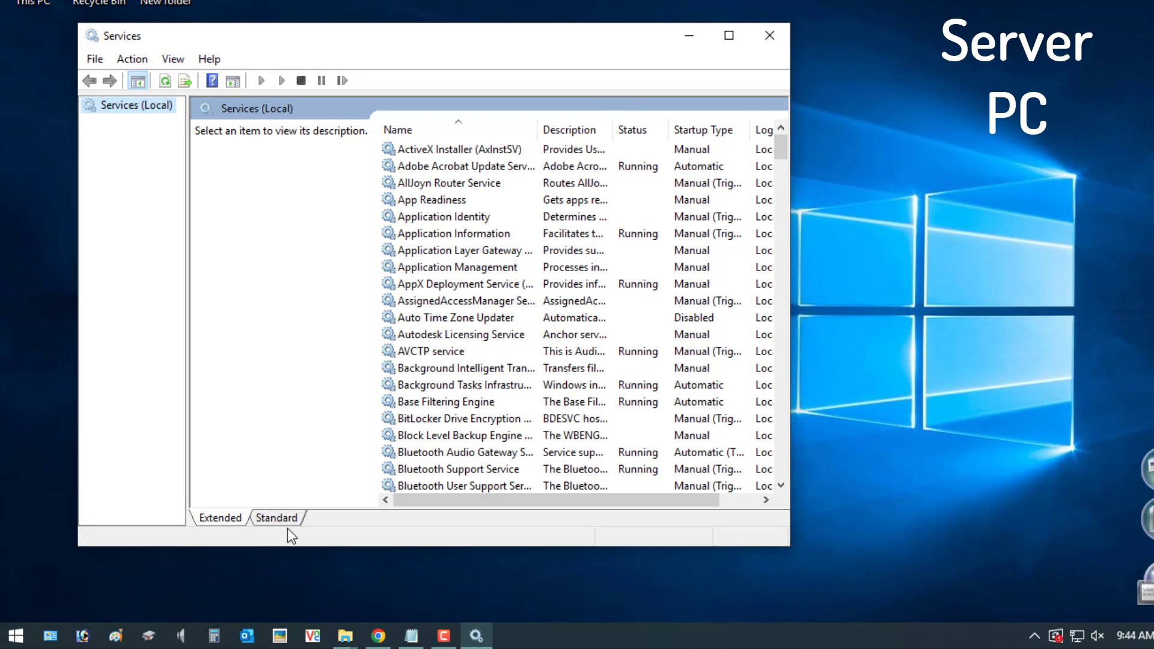
Step: Restart the Print Spooler service in Services' Standard view
{"action": "left_click", "coordinate": [276, 517]}
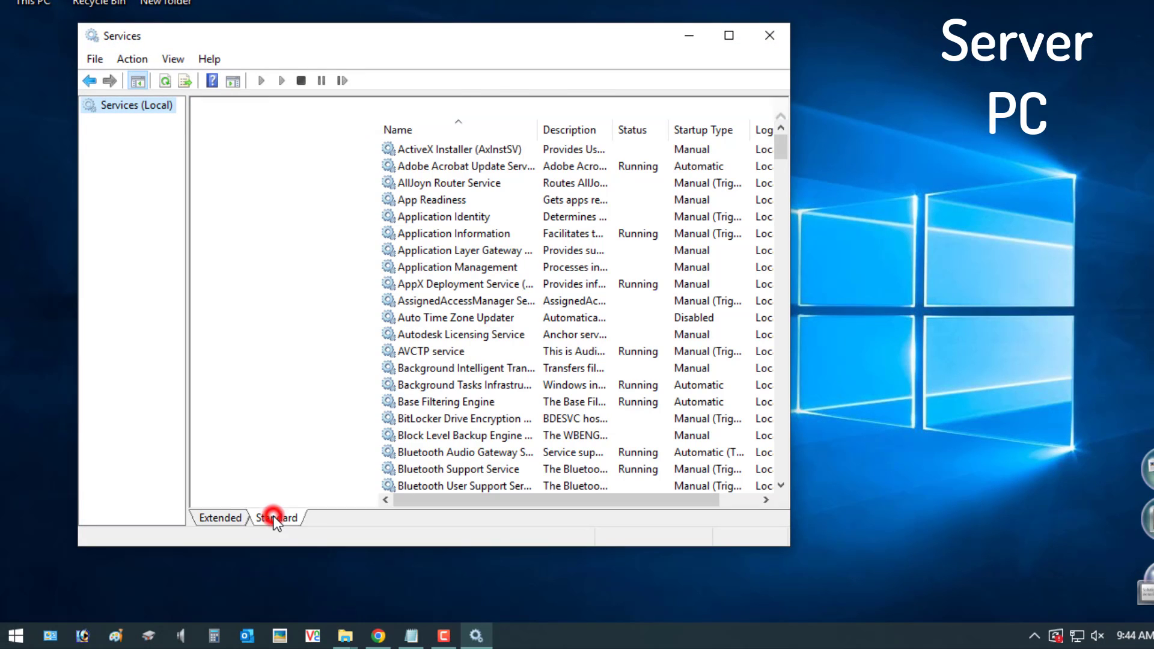
{"action": "left_click", "coordinate": [268, 228]}
{"action": "scroll", "coordinate": [278, 286], "scroll_direction": "down", "scroll_amount": 10}
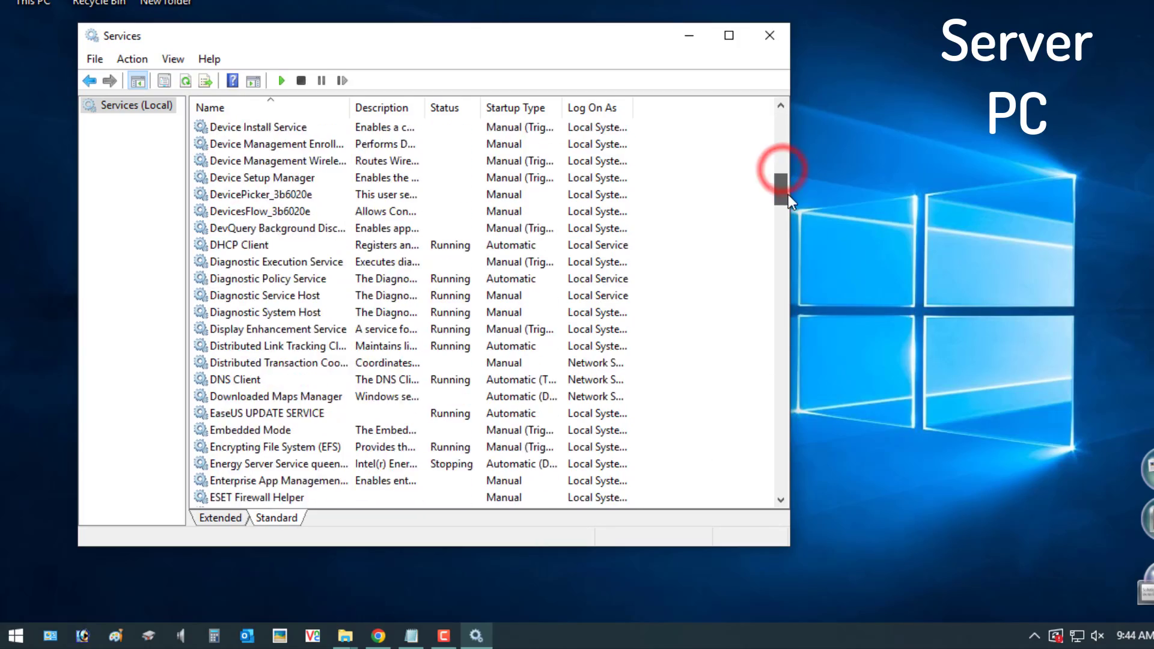
{"action": "left_click_drag", "start_coordinate": [787, 194], "coordinate": [799, 324]}
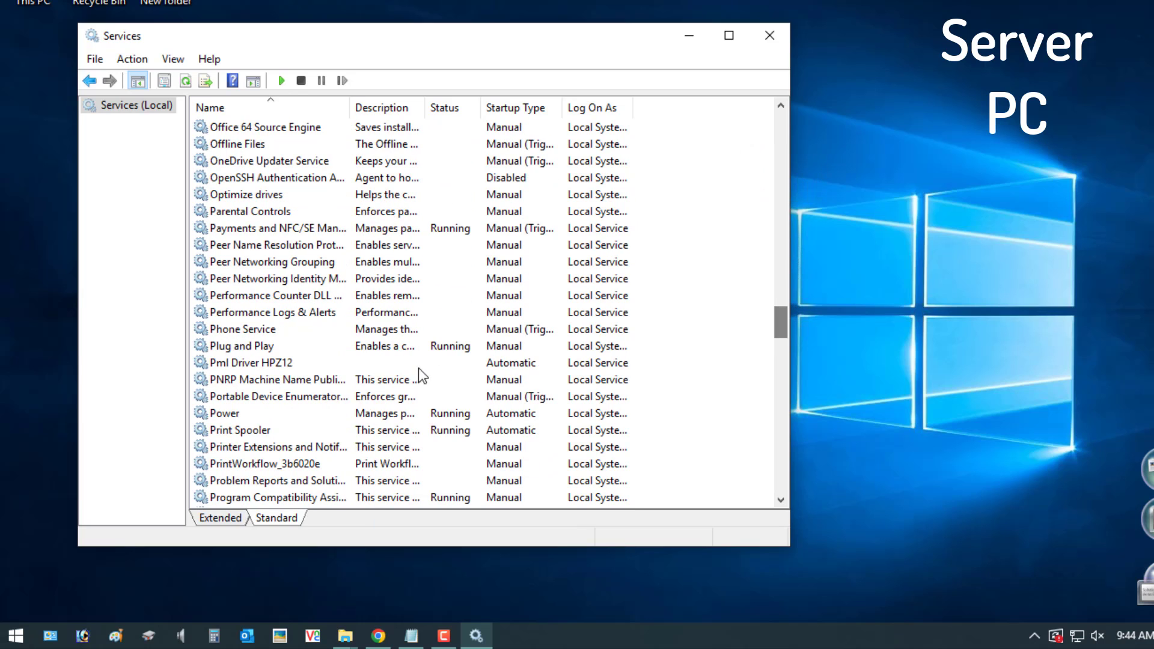
{"action": "right_click", "coordinate": [239, 430]}
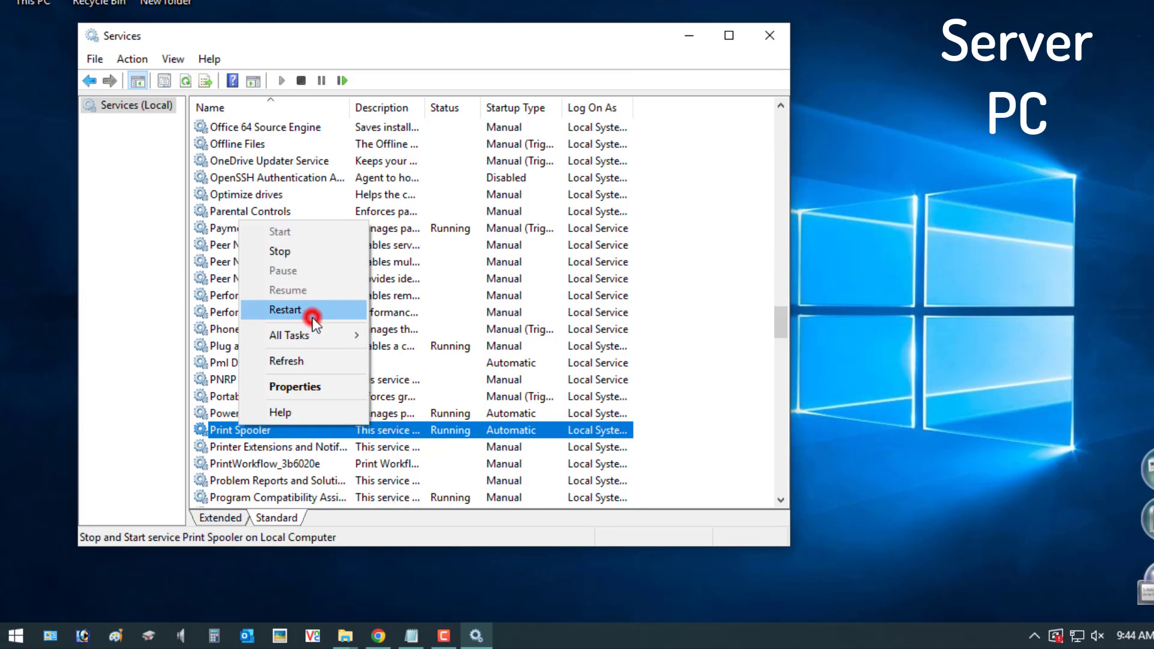
{"action": "left_click", "coordinate": [312, 317]}
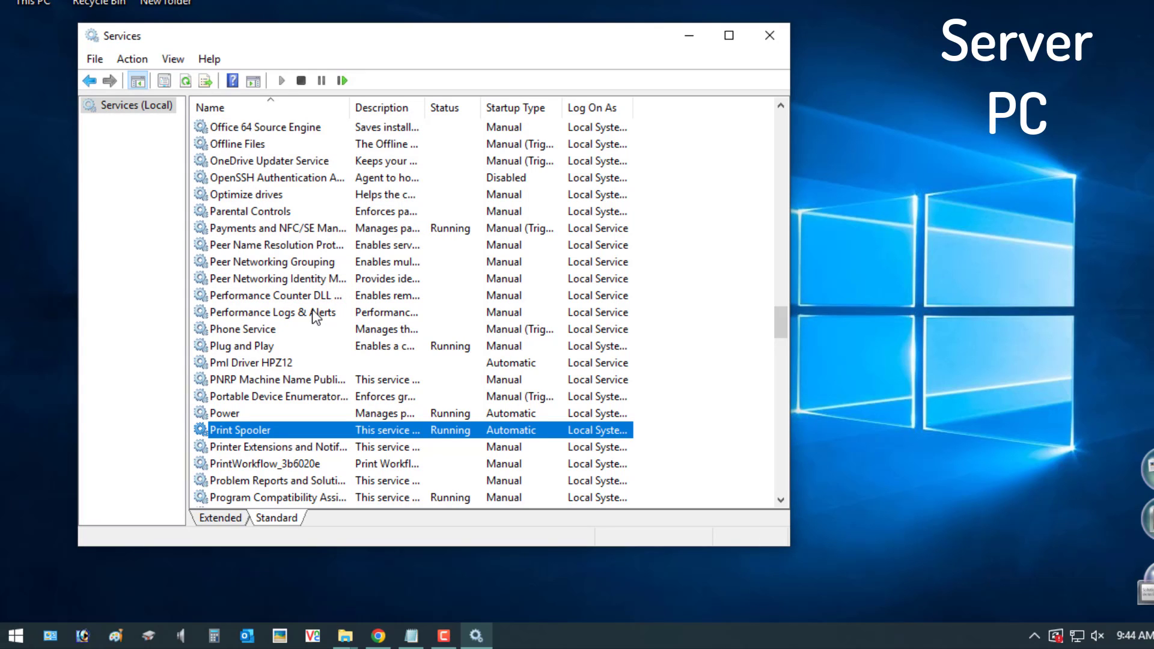
Step: Close Services and bring up the Start menu's power options
{"action": "left_click", "coordinate": [776, 41]}
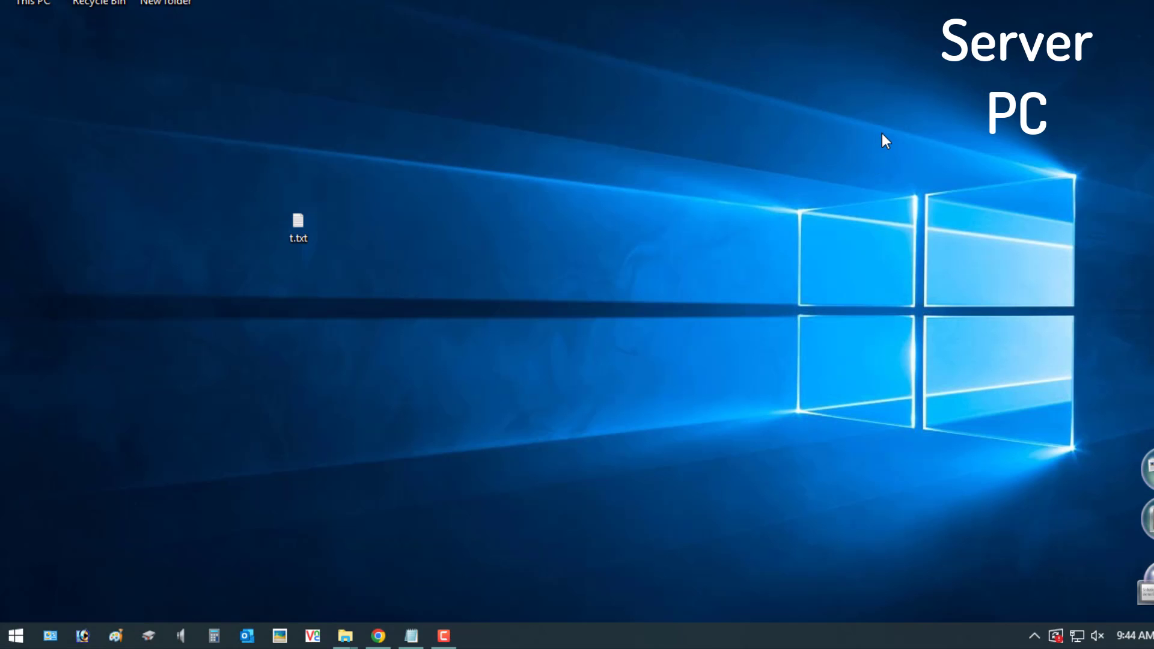
{"action": "left_click", "coordinate": [12, 635]}
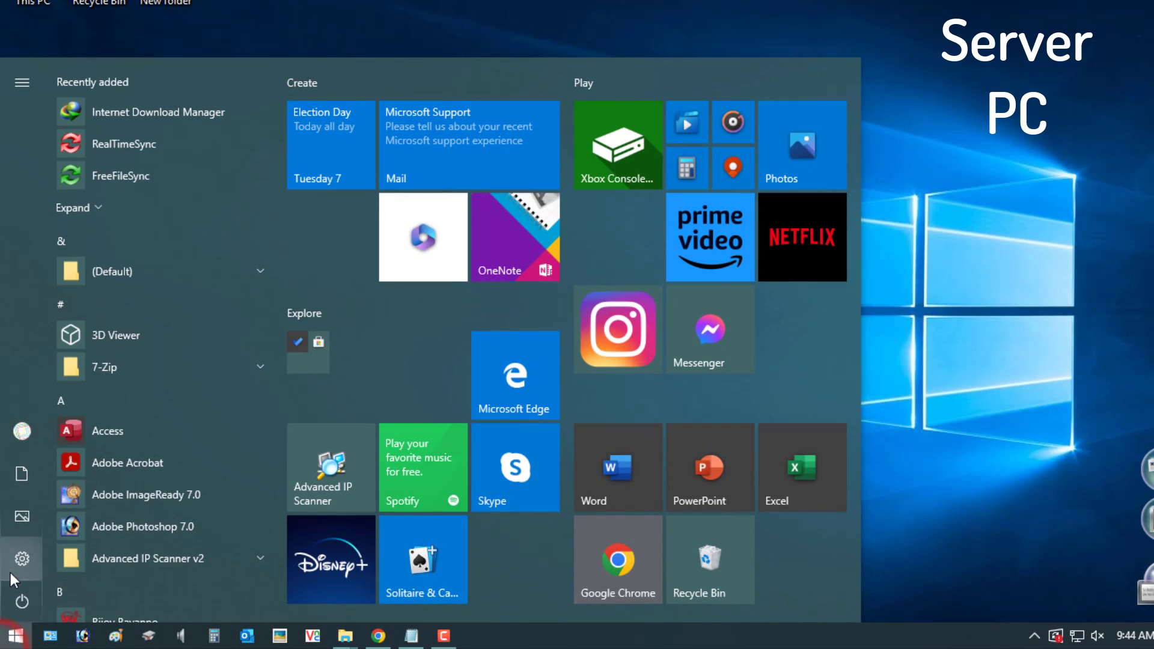
{"action": "left_click", "coordinate": [18, 603]}
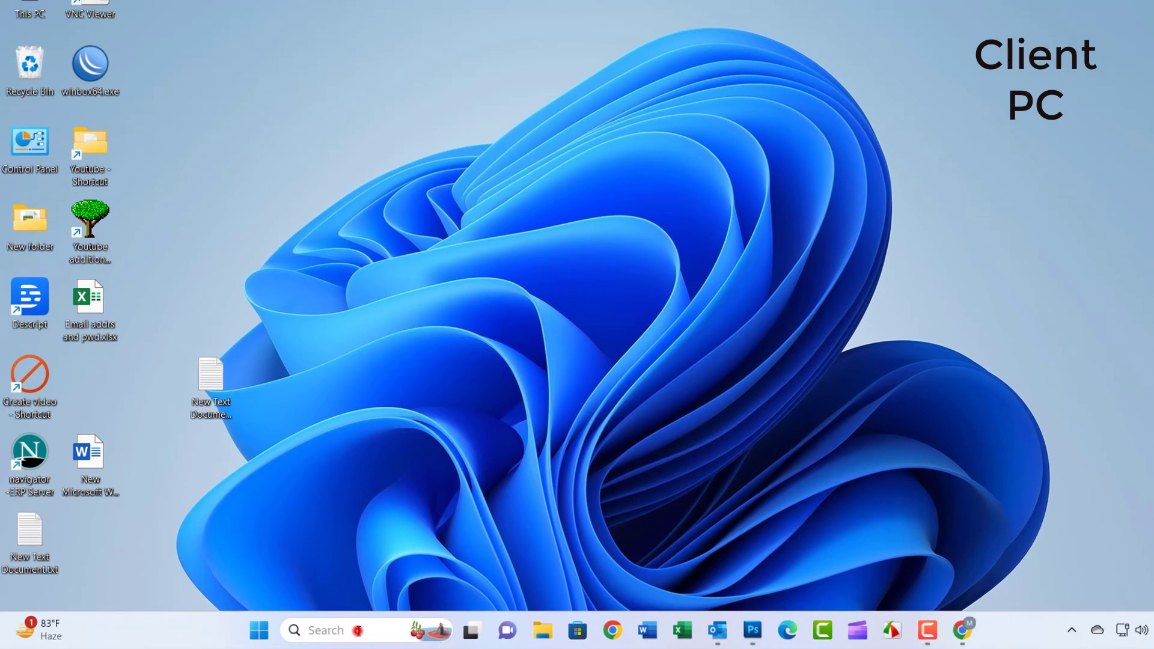
Step: Go from Control Panel through Devices and Printers to Printers & scanners and scan for network printers
{"action": "left_click", "coordinate": [340, 632]}
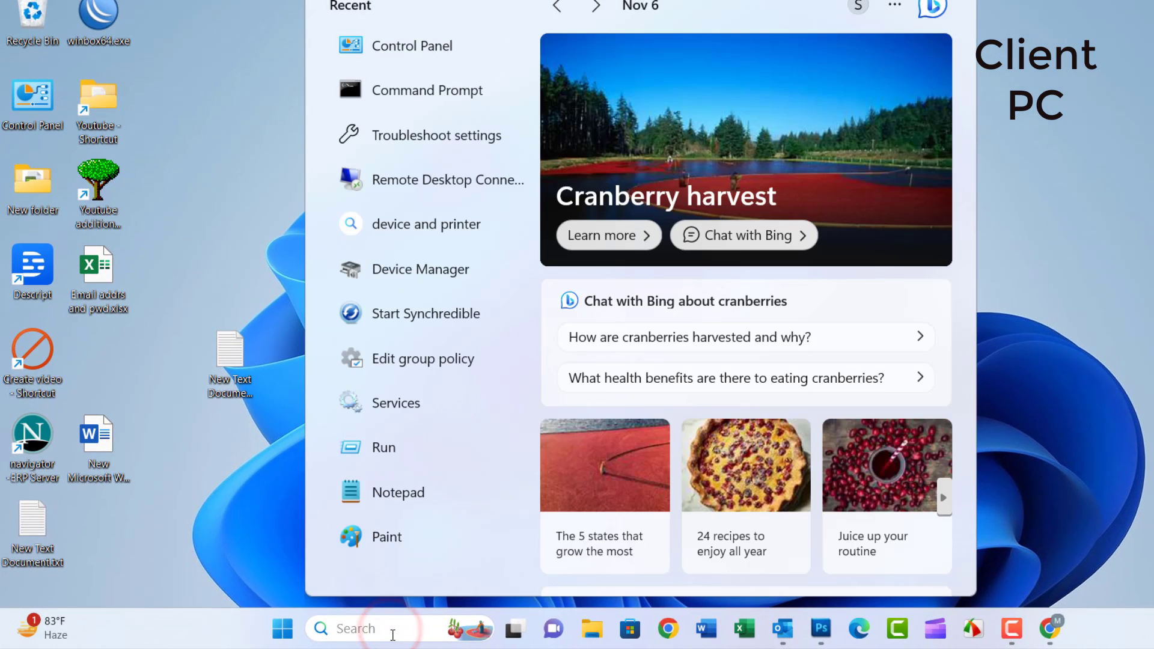
{"action": "type", "text": "con"}
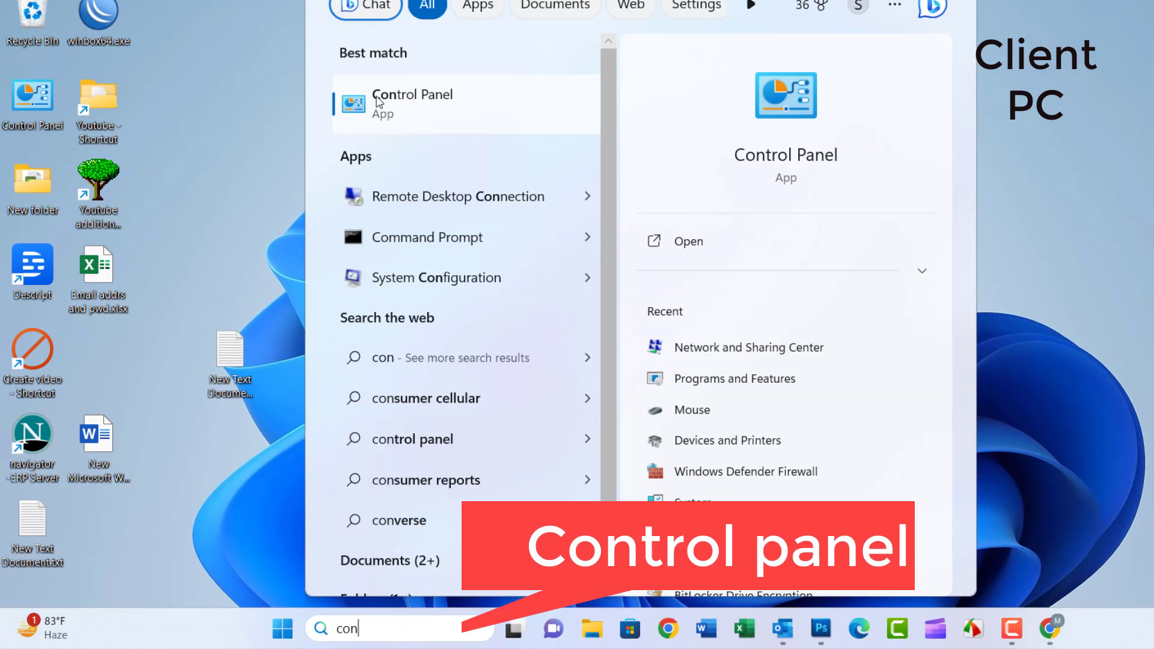
{"action": "left_click", "coordinate": [375, 97]}
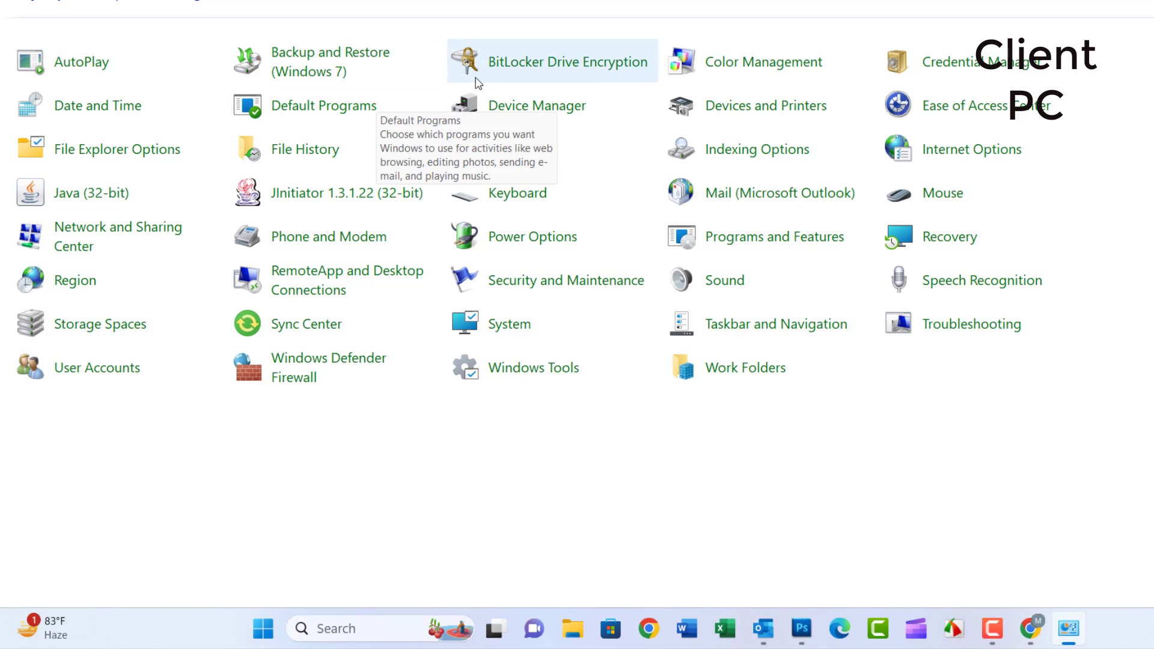
{"action": "left_click", "coordinate": [751, 116]}
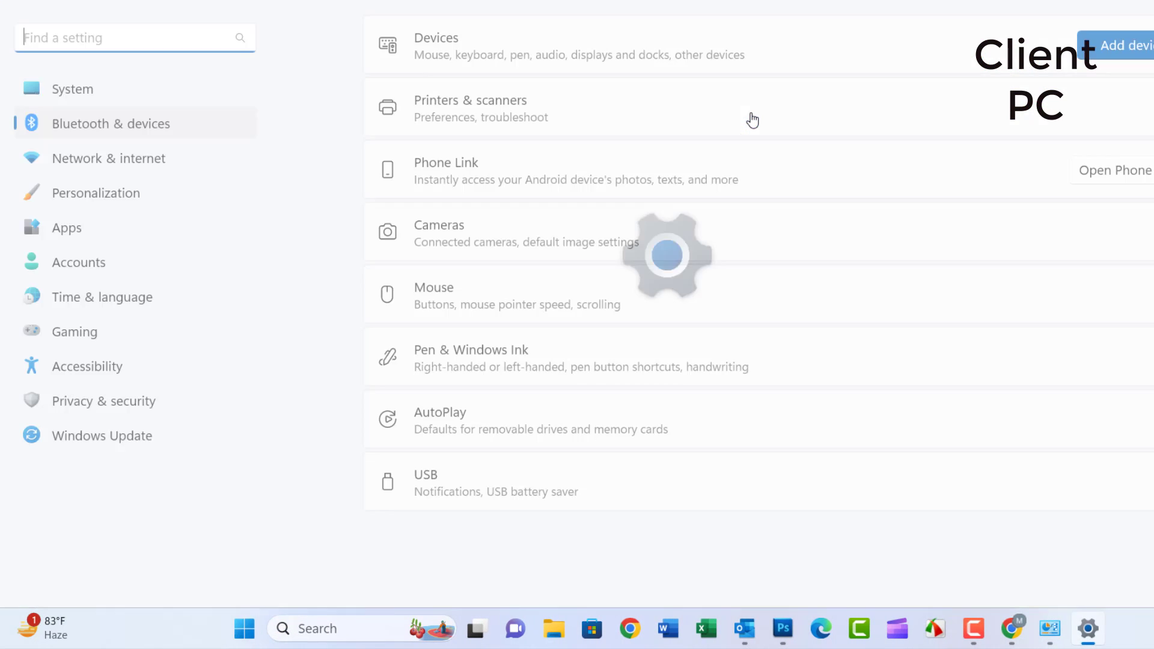
{"action": "left_click", "coordinate": [452, 112]}
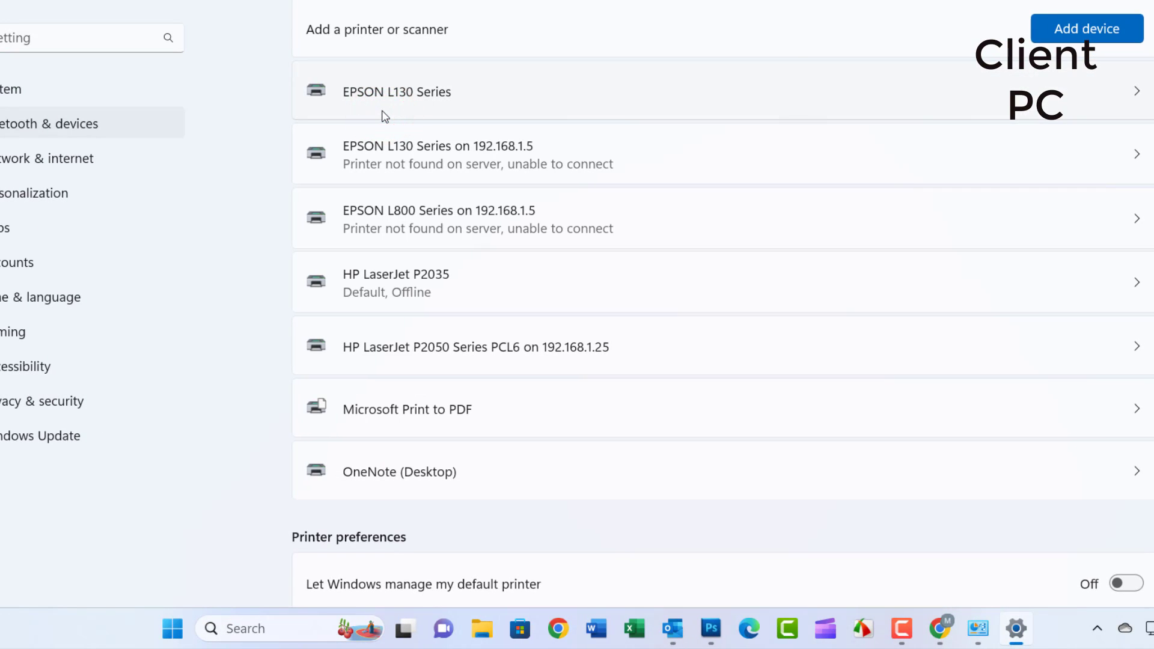
{"action": "left_click", "coordinate": [1084, 28]}
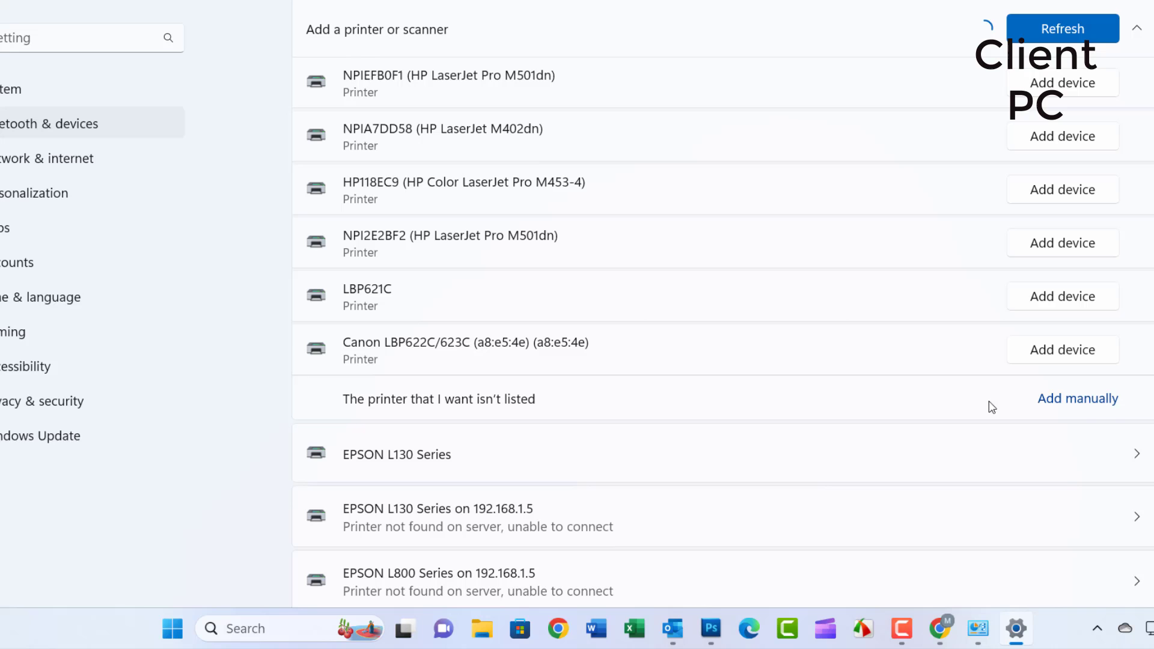
Step: Choose a shared printer by name, enter \\192.168.1.17\, pick EPSON L130 Series and start connecting
{"action": "left_click", "coordinate": [1096, 399]}
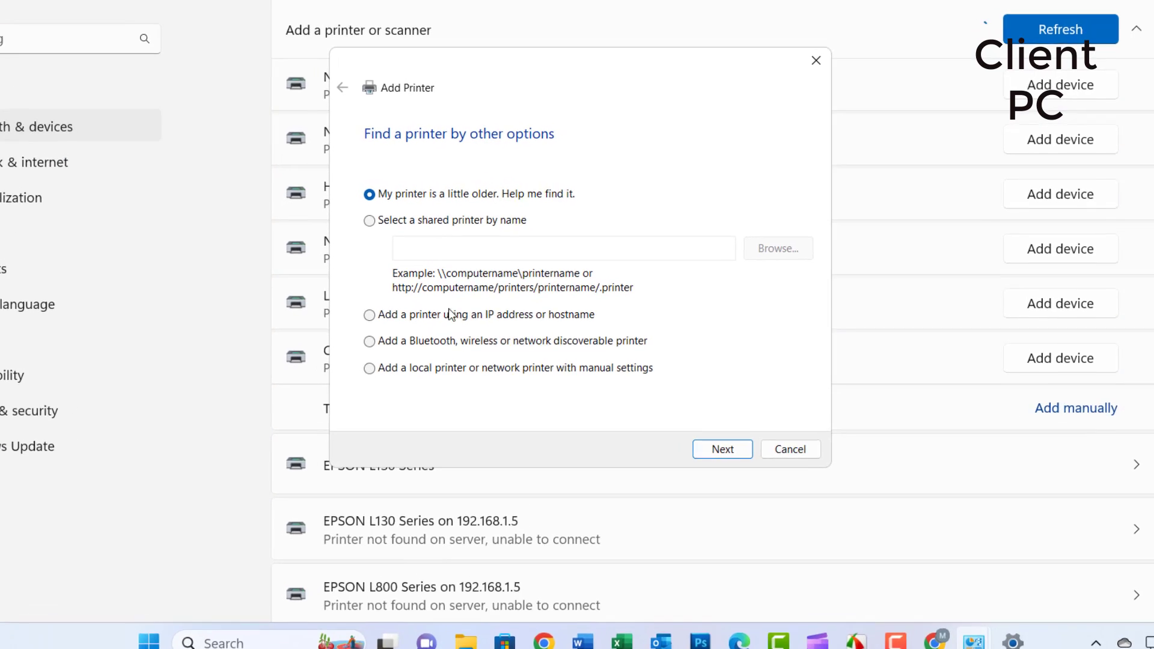
{"action": "left_click", "coordinate": [388, 215]}
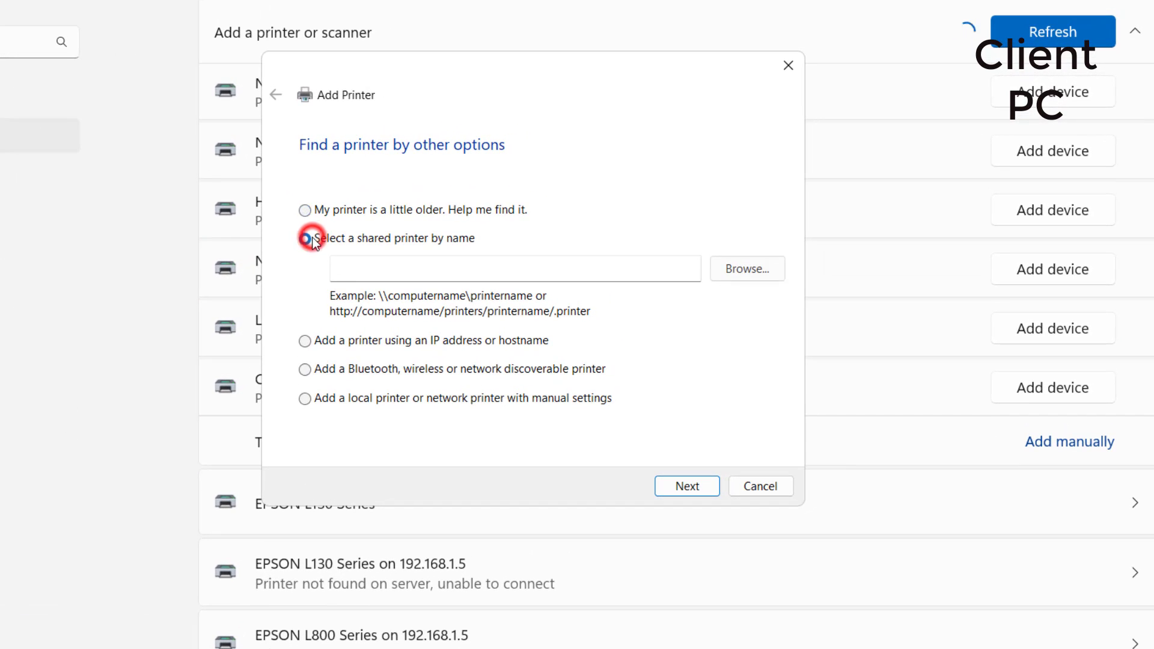
{"action": "left_click", "coordinate": [352, 271]}
{"action": "type", "text": "\\\\192.168"}
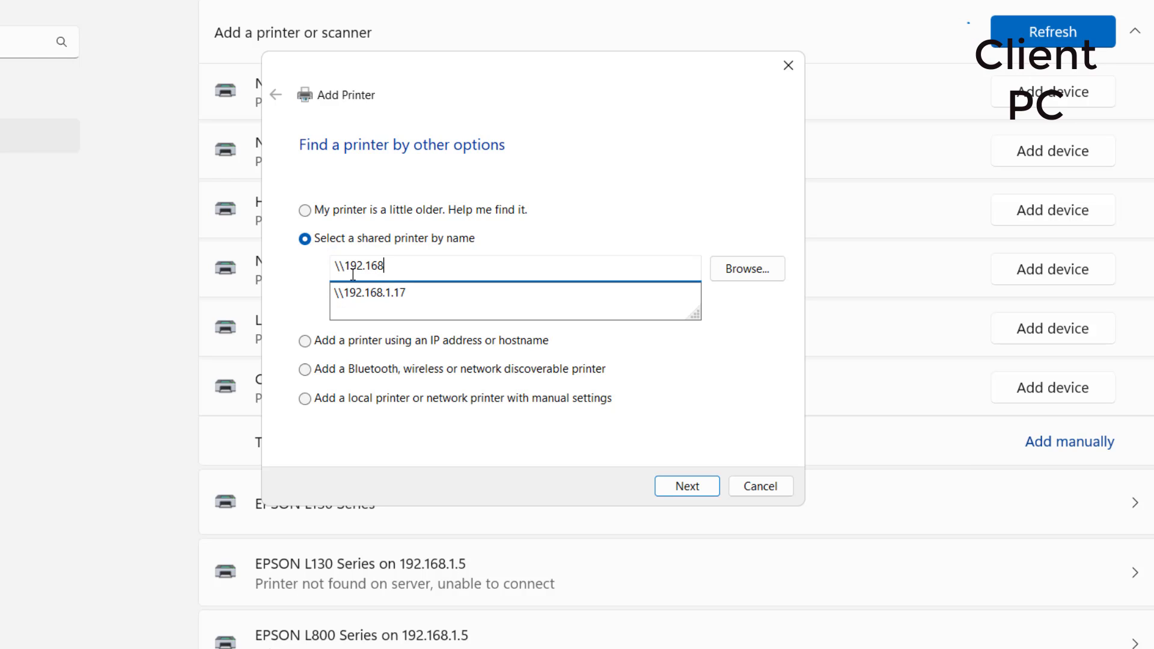
{"action": "type", "text": ".1.17"}
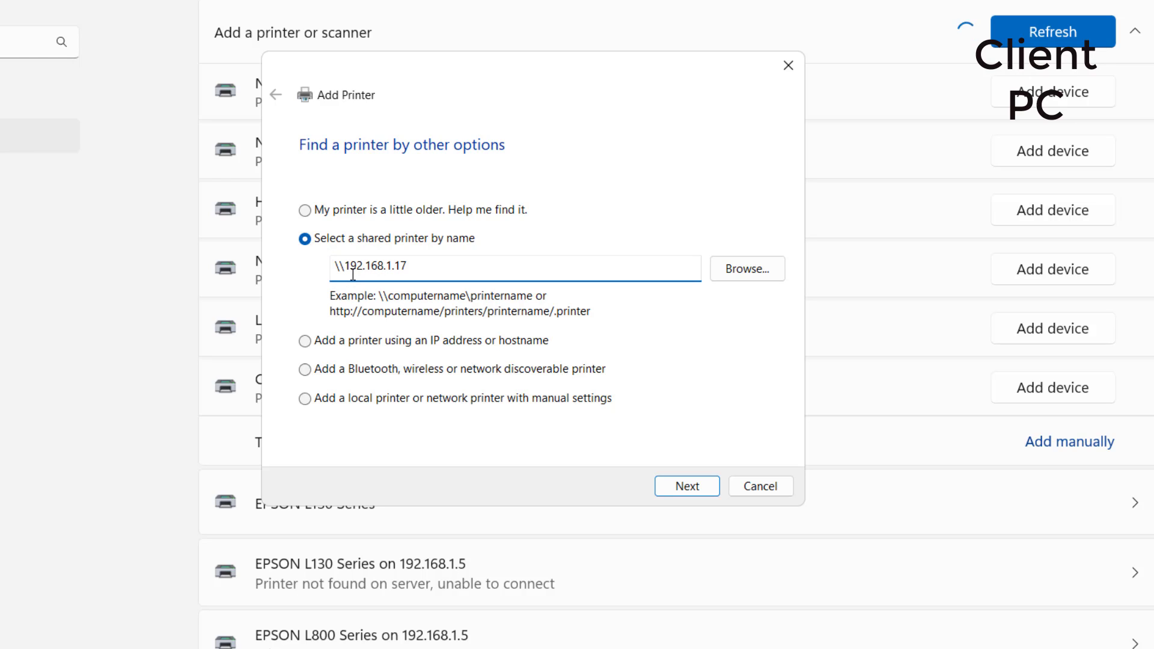
{"action": "type", "text": "\\"}
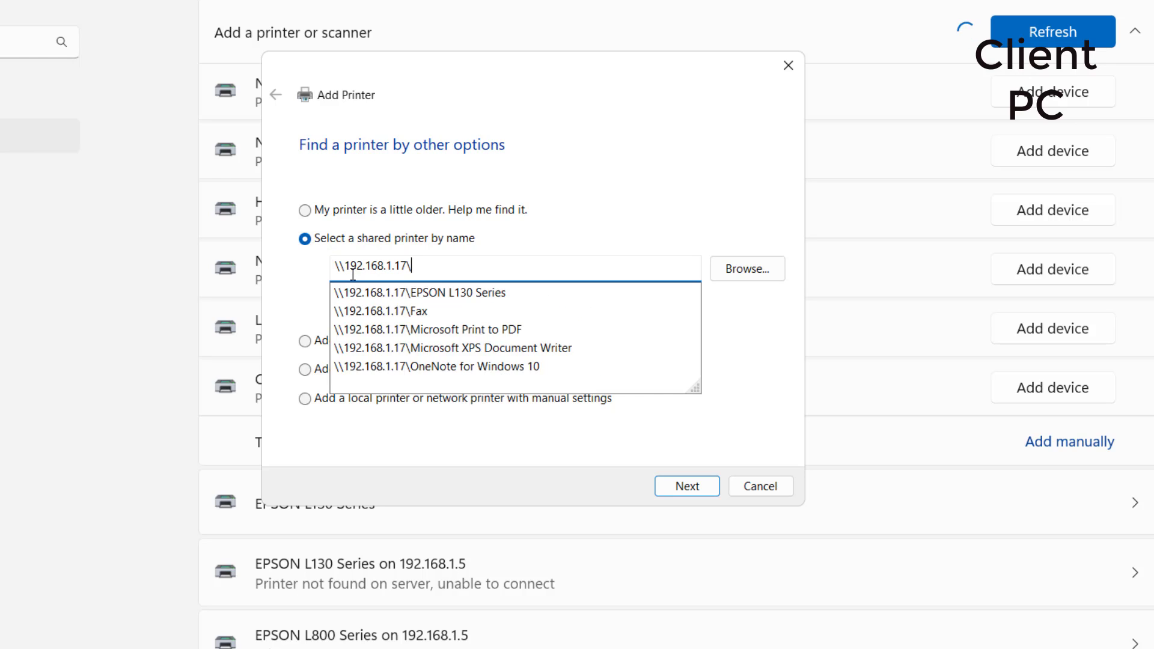
{"action": "left_click", "coordinate": [398, 294]}
{"action": "left_click", "coordinate": [515, 265]}
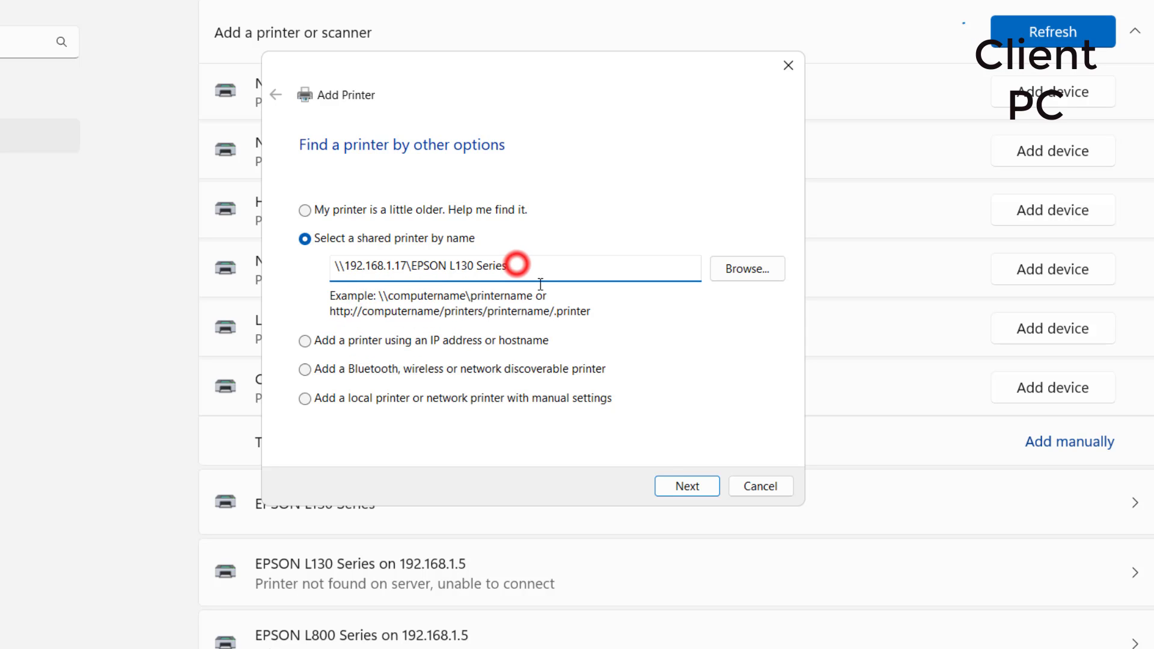
{"action": "left_click", "coordinate": [679, 486]}
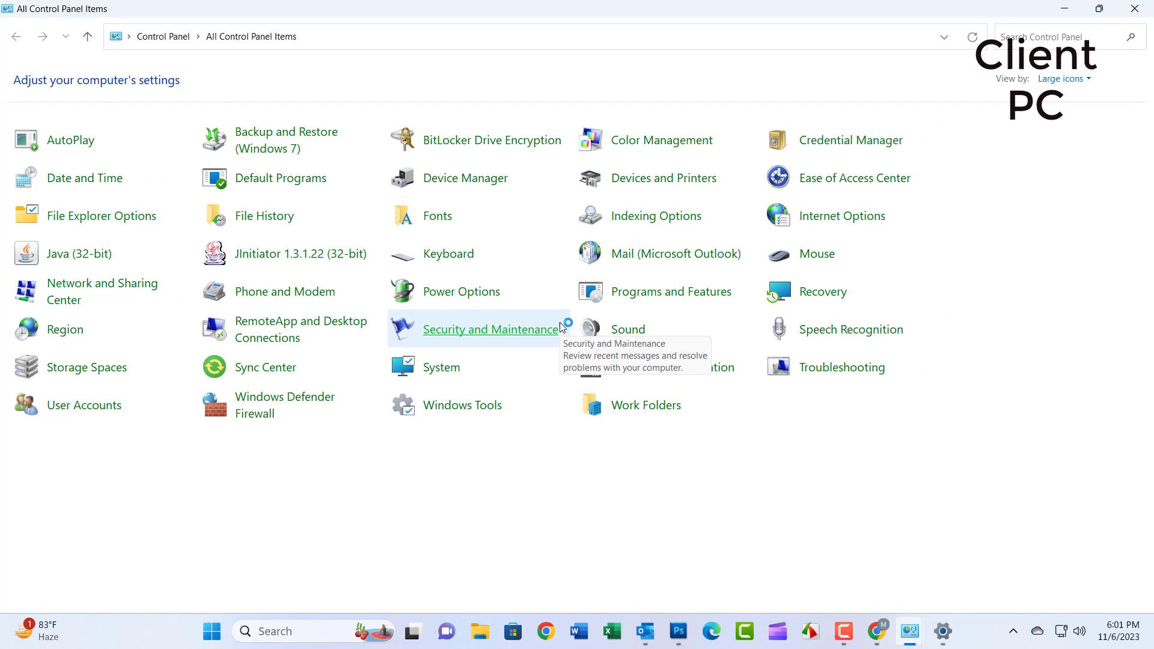
Step: Bring back the Add Printer wizard and continue from the EPSON L130 success page to the set-as-default option
{"action": "mouse_move", "coordinate": [910, 631]}
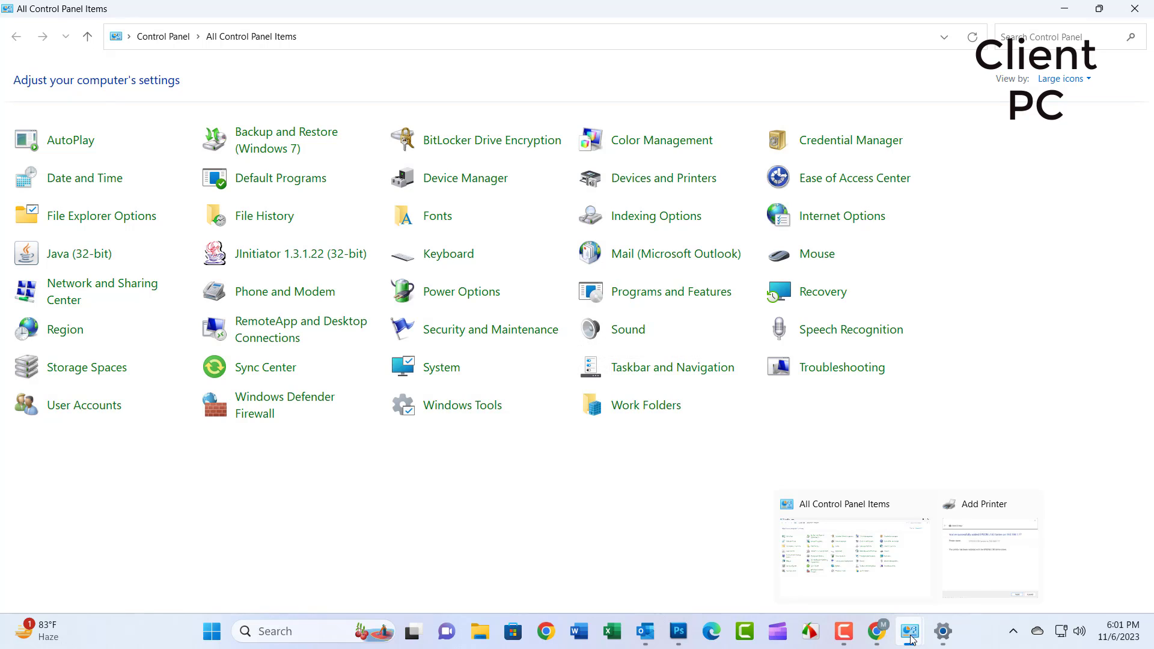
{"action": "left_click", "coordinate": [973, 587]}
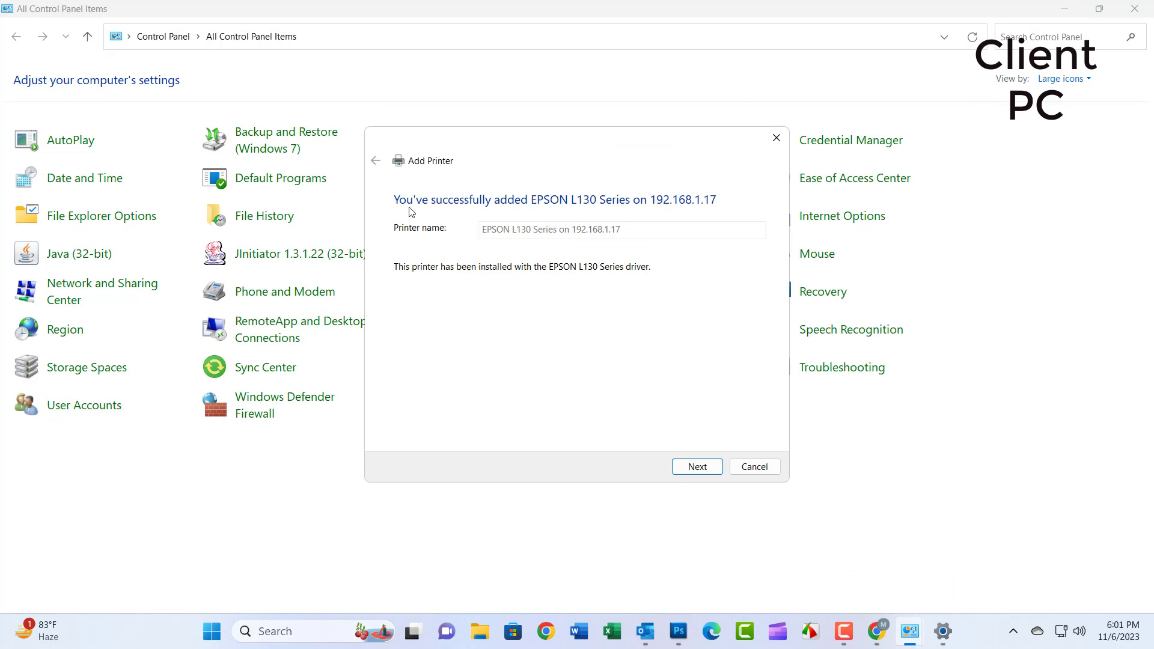
{"action": "left_click", "coordinate": [697, 467]}
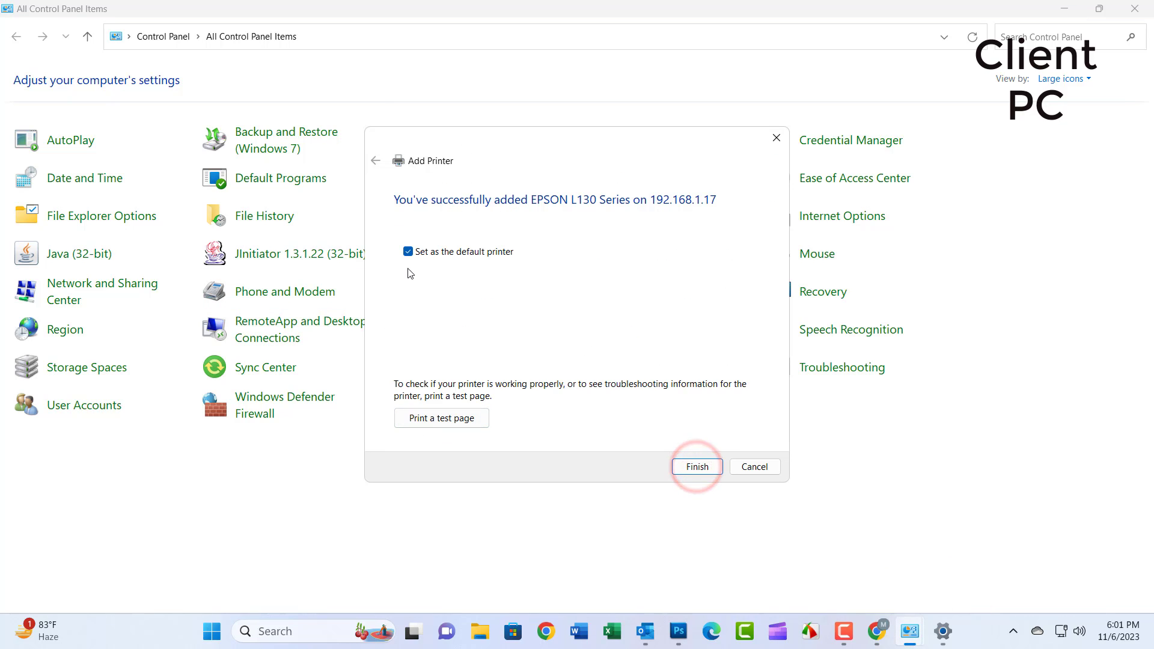